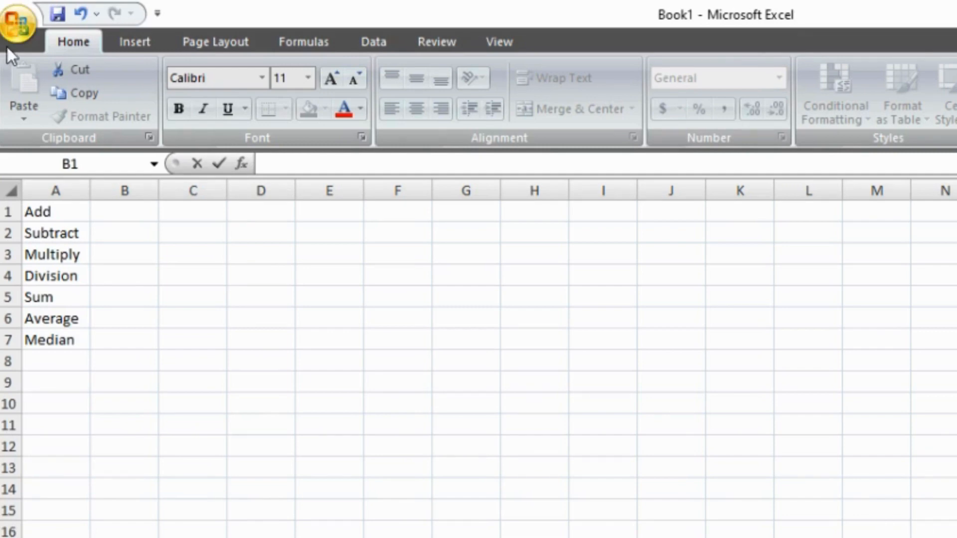
Step: Enter 1 in cell B1 and 2 in cell C1 of the Add row
left_click(107, 214)
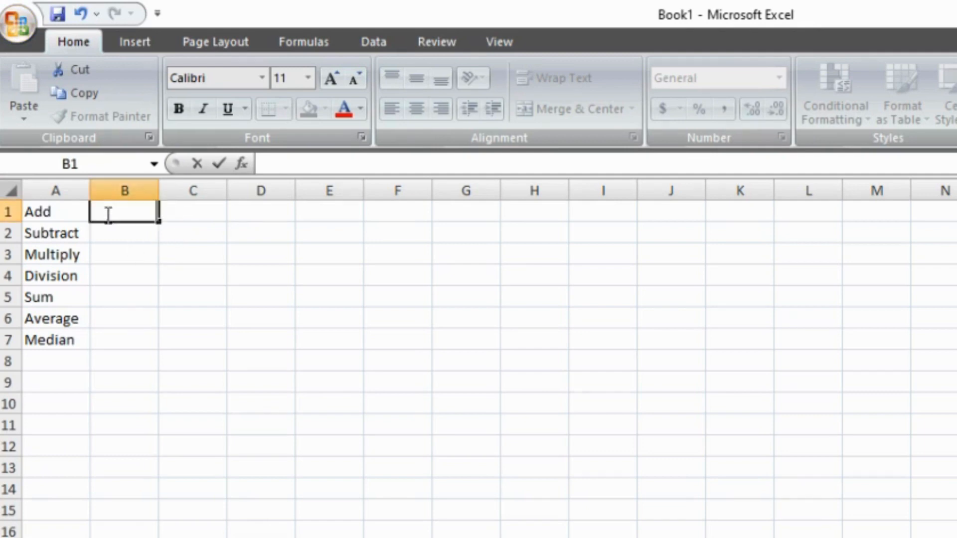
type("1")
key("Tab")
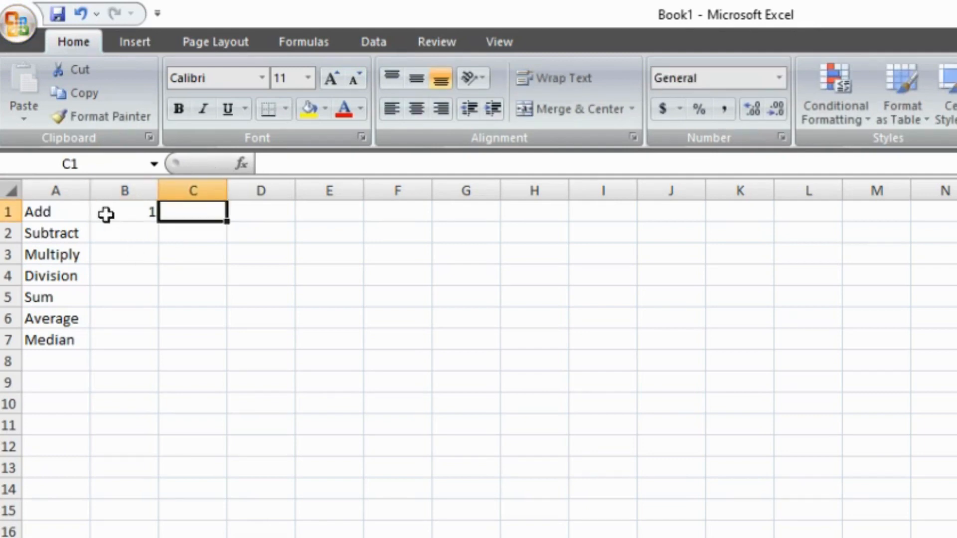
type("2")
key("Tab")
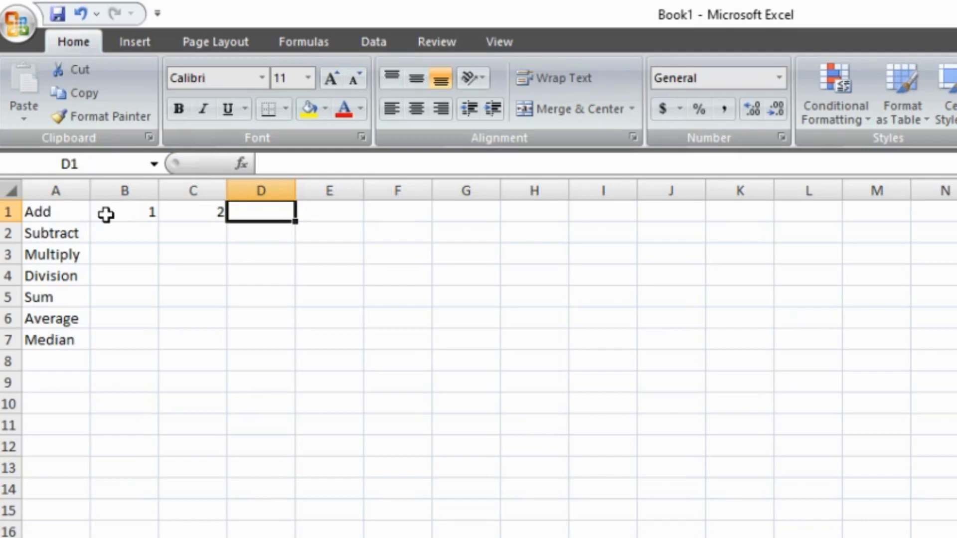
Step: Enter the formula =1+2 in cell D1 to add the two numbers directly
type("=")
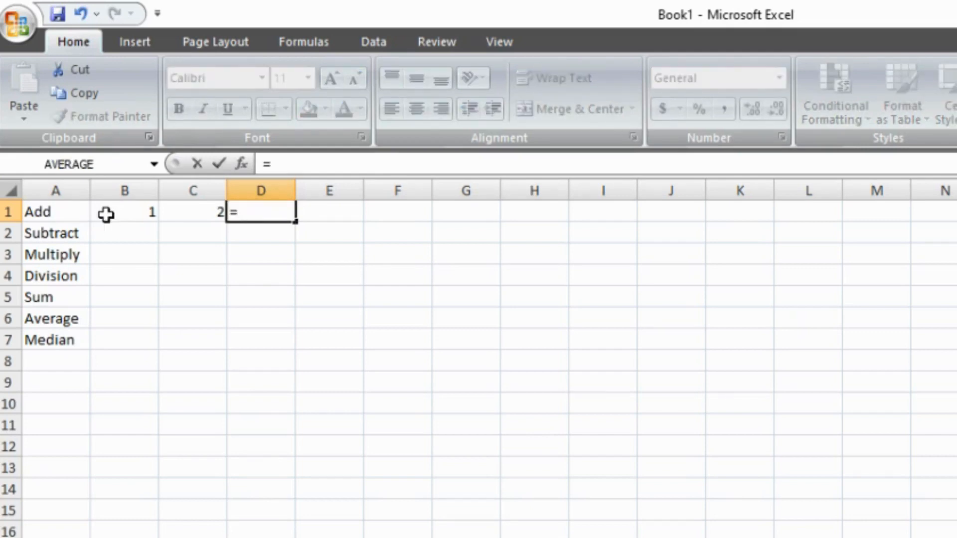
type("1+")
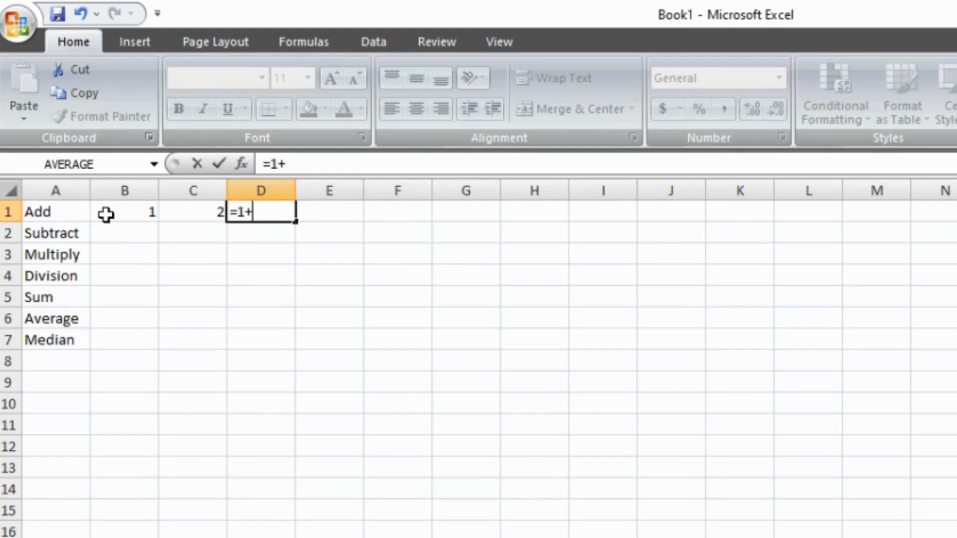
type("2")
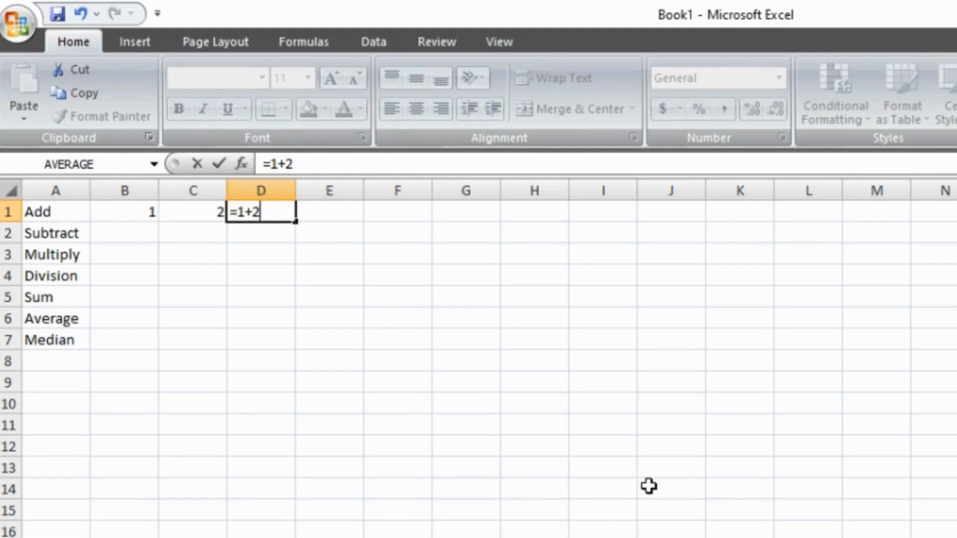
key("Return")
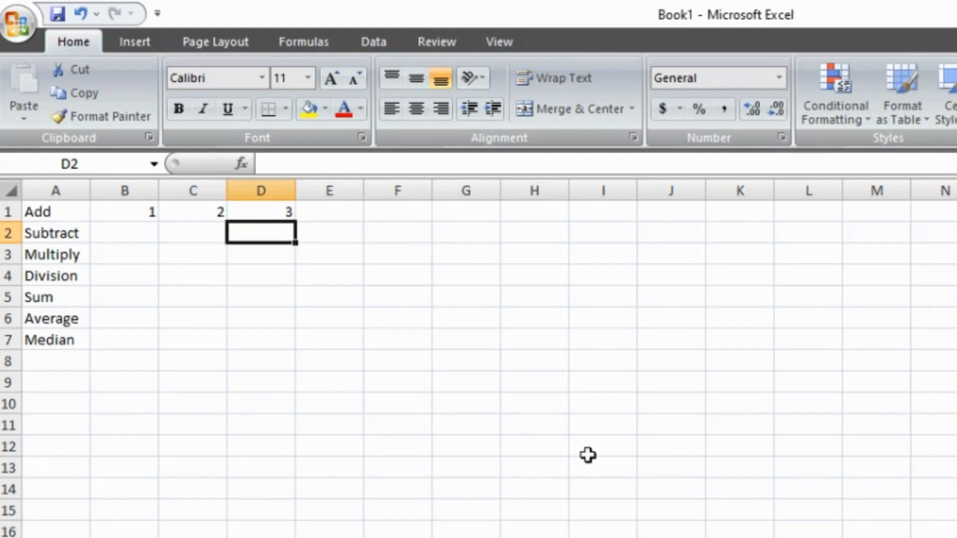
Step: Replace the formula in cell D1 with the cell-reference addition =B1+C1
left_click(277, 211)
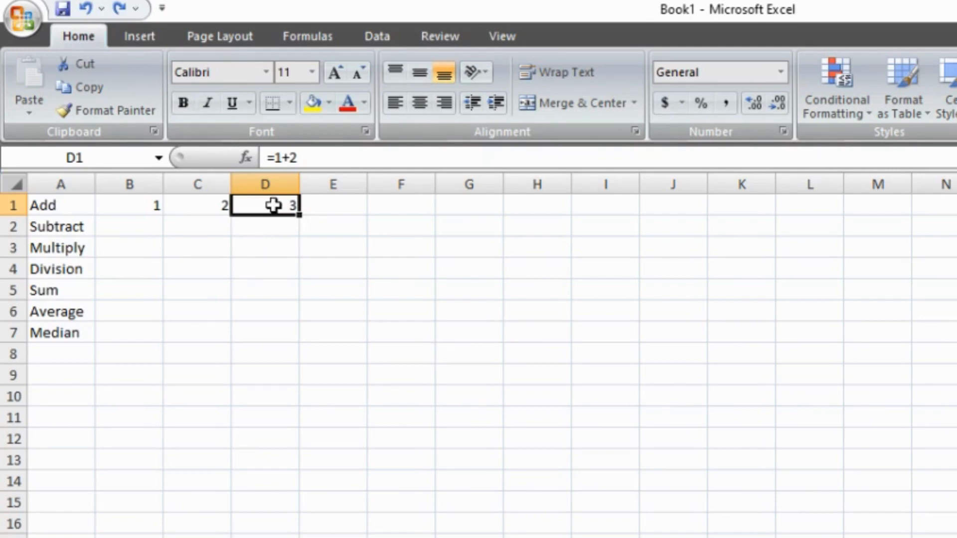
key("BackSpace")
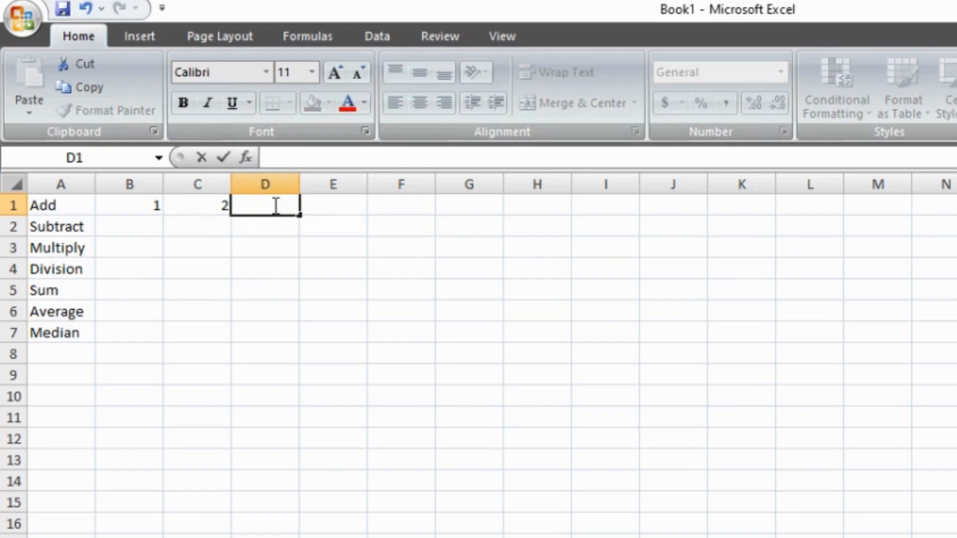
type("=")
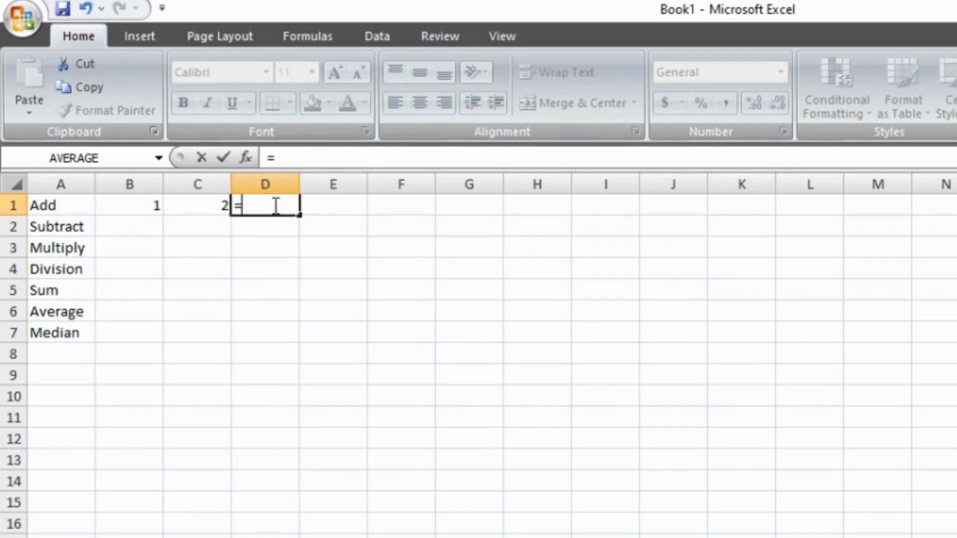
type("B1")
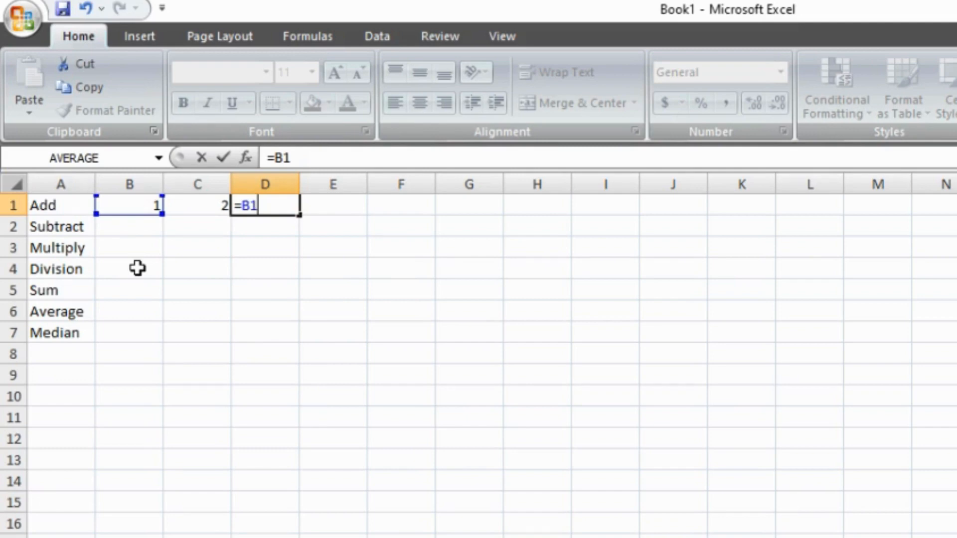
type("+C1")
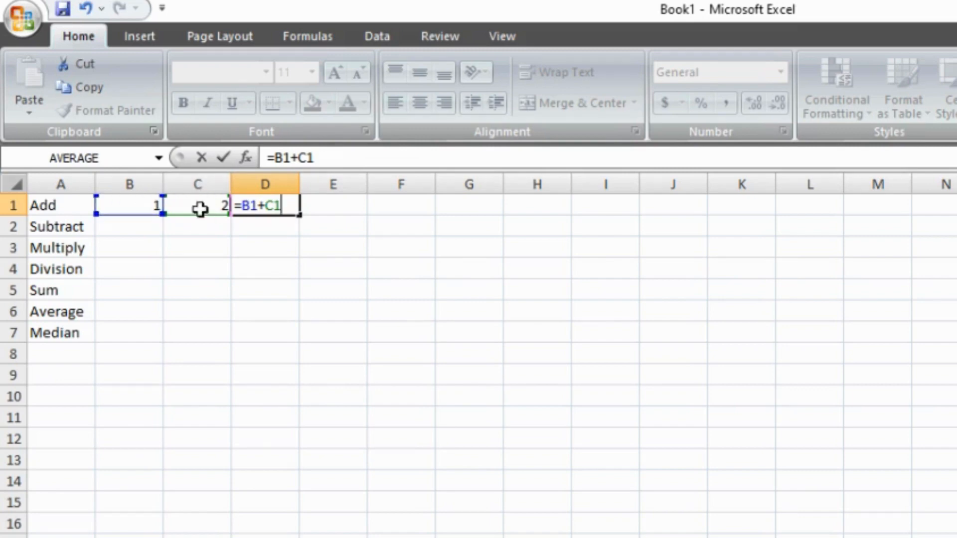
key("Return")
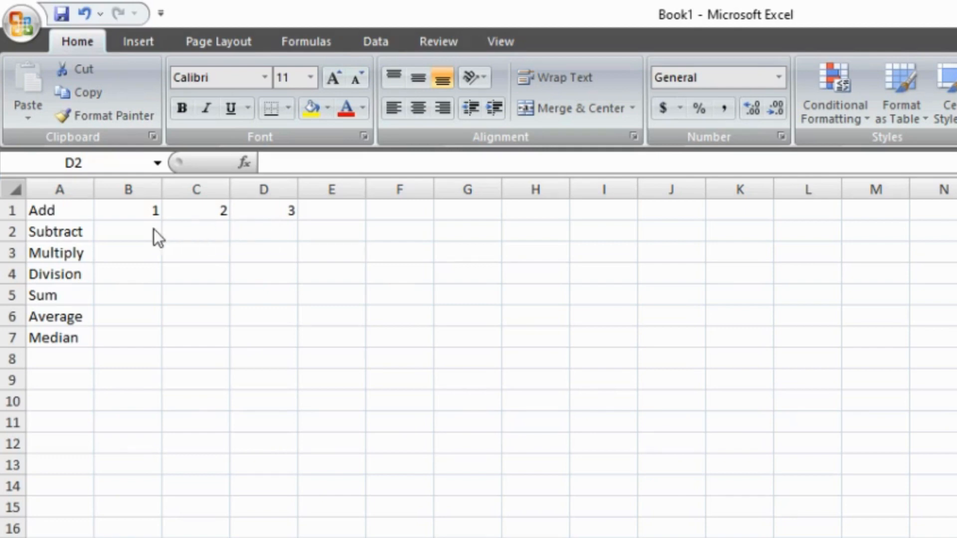
Step: Enter 4 in cell B2 and 2 in cell C2 of the Subtract row
left_click(128, 228)
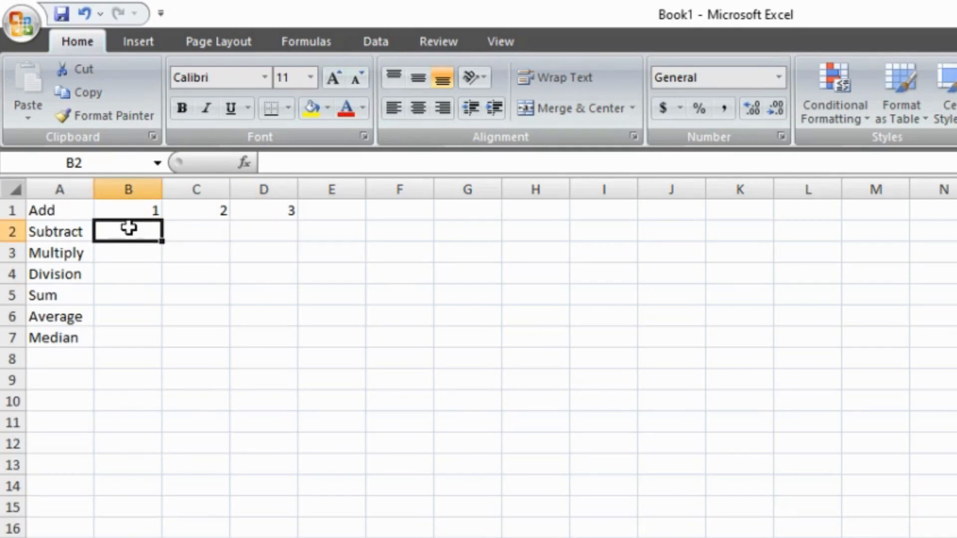
type("4")
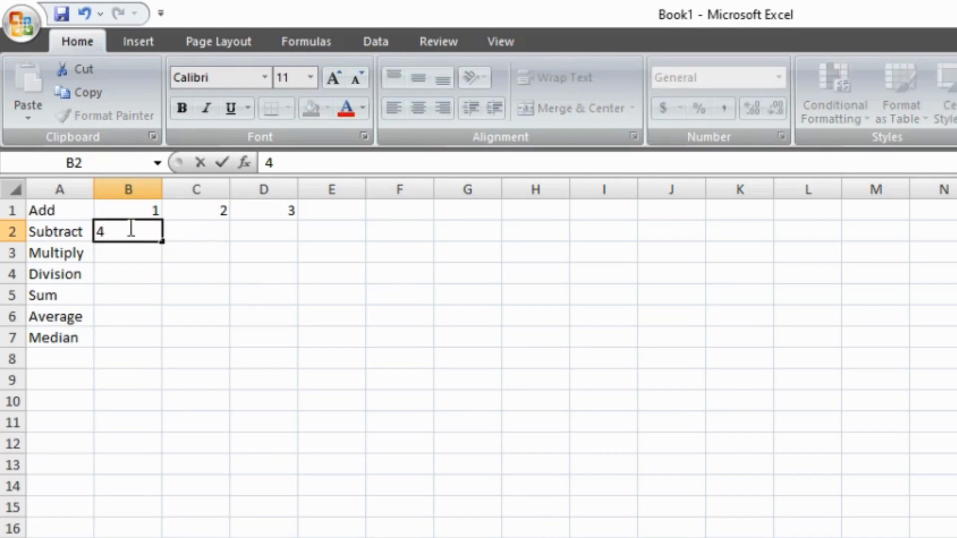
key("Tab")
type("2")
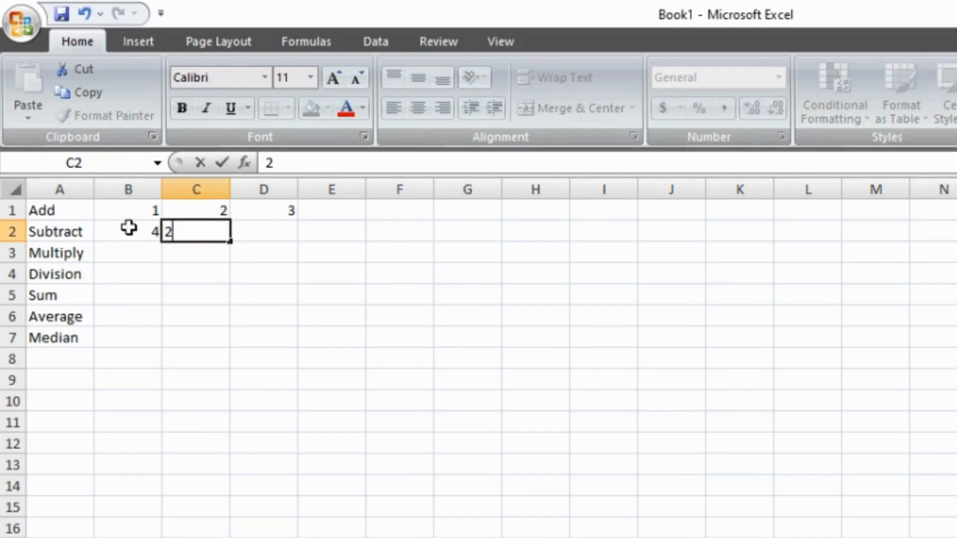
key("Tab")
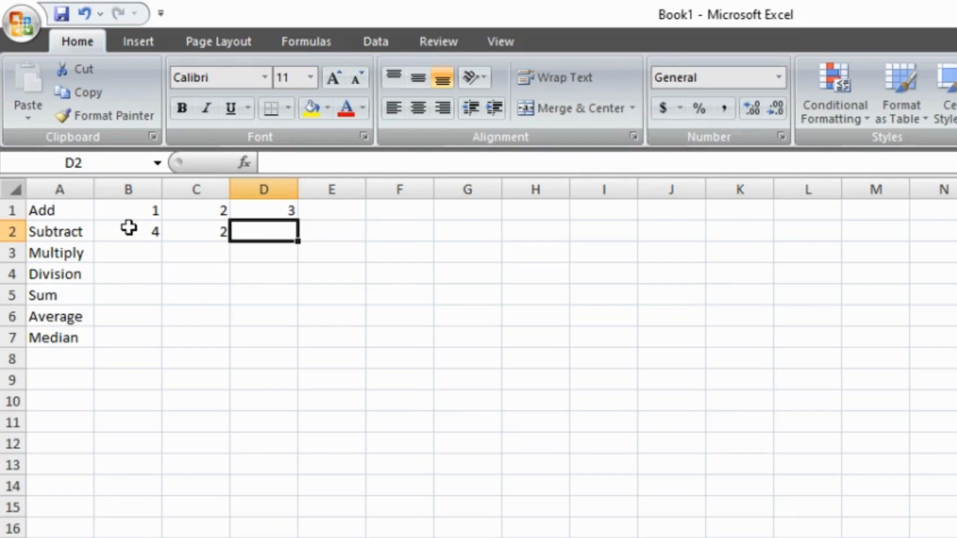
Step: Enter the formula =4-2 in cell D2 to subtract the two numbers directly
type("=")
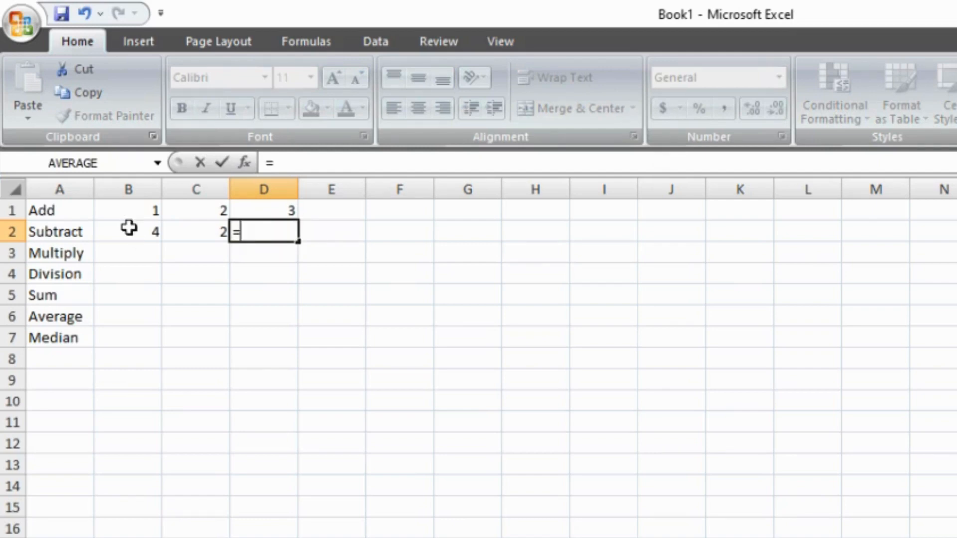
type("4-")
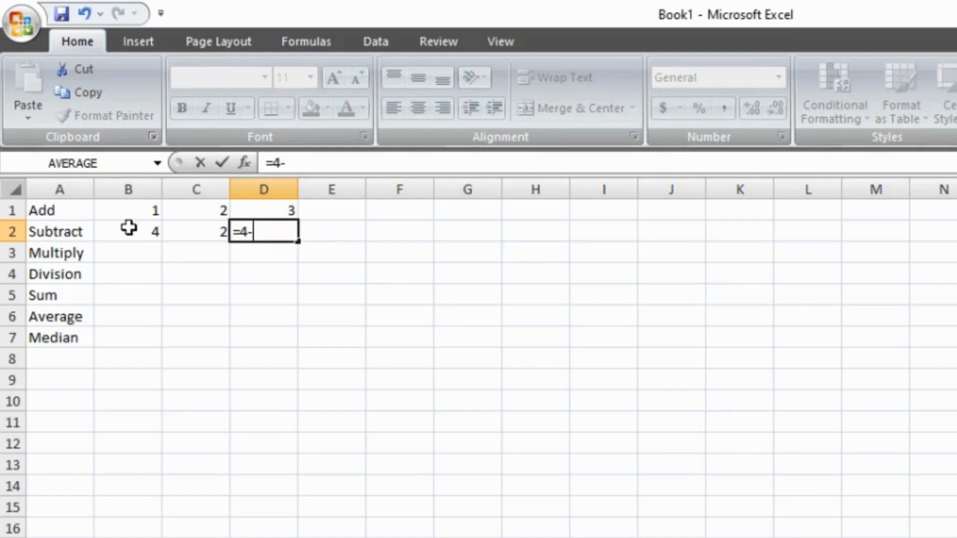
type("2")
key("Return")
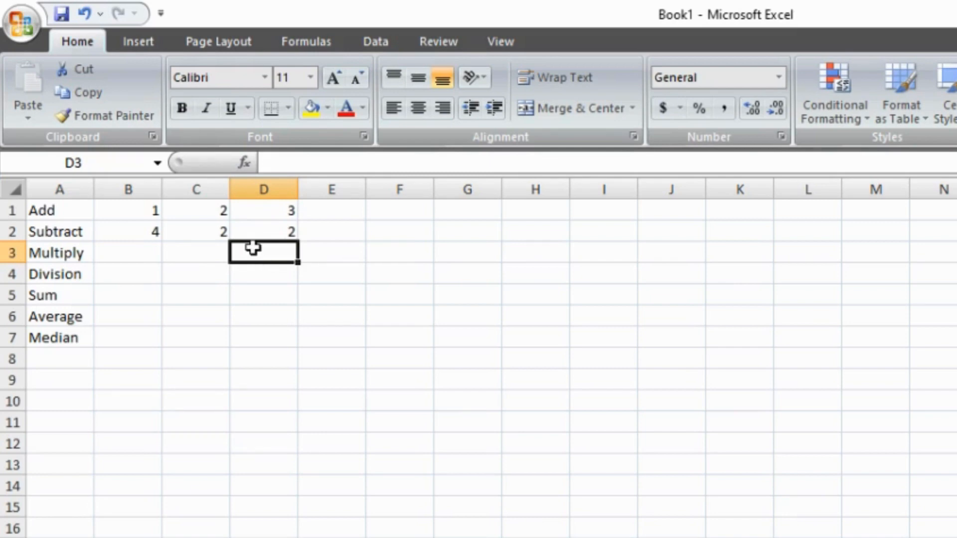
Step: Replace the formula in cell D2 with the cell-reference subtraction =B2-C2
left_click(278, 231)
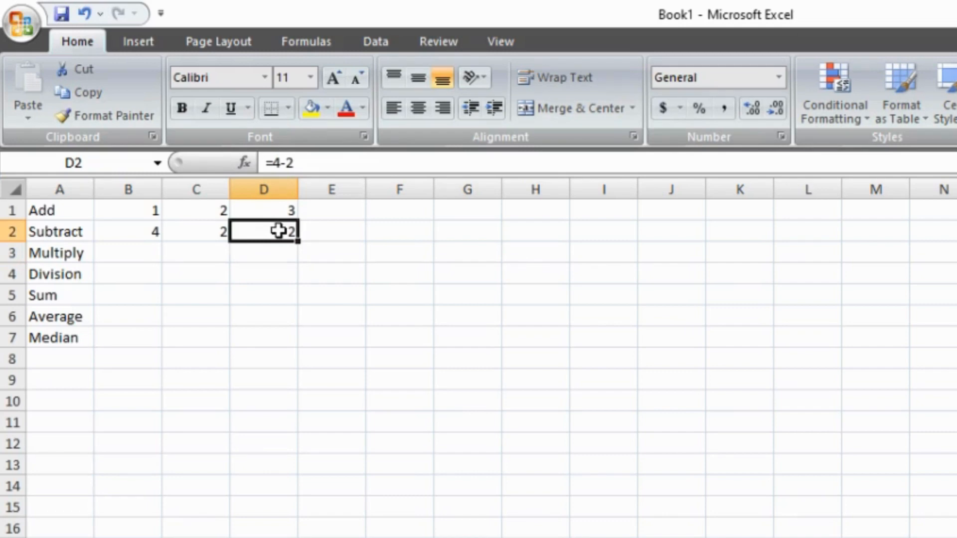
key("BackSpace")
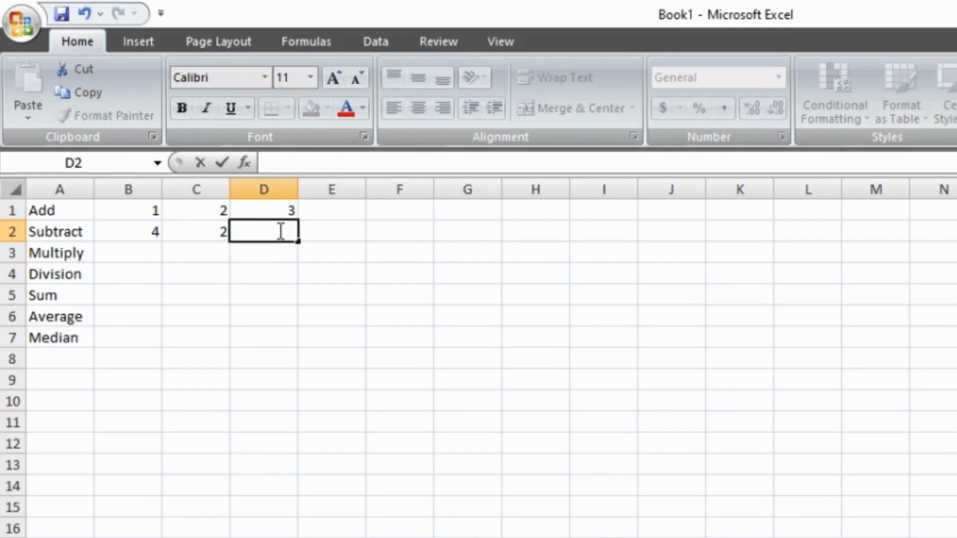
type("=")
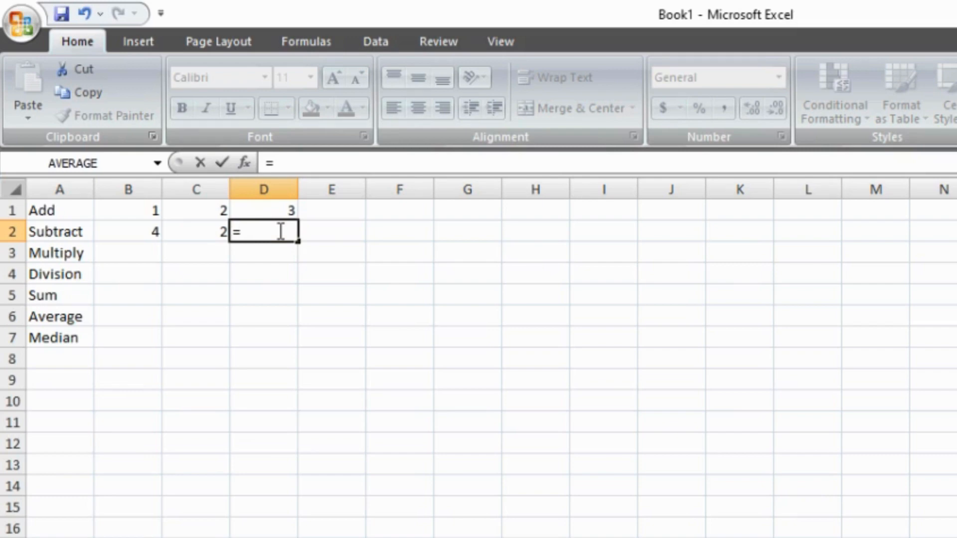
type("B2")
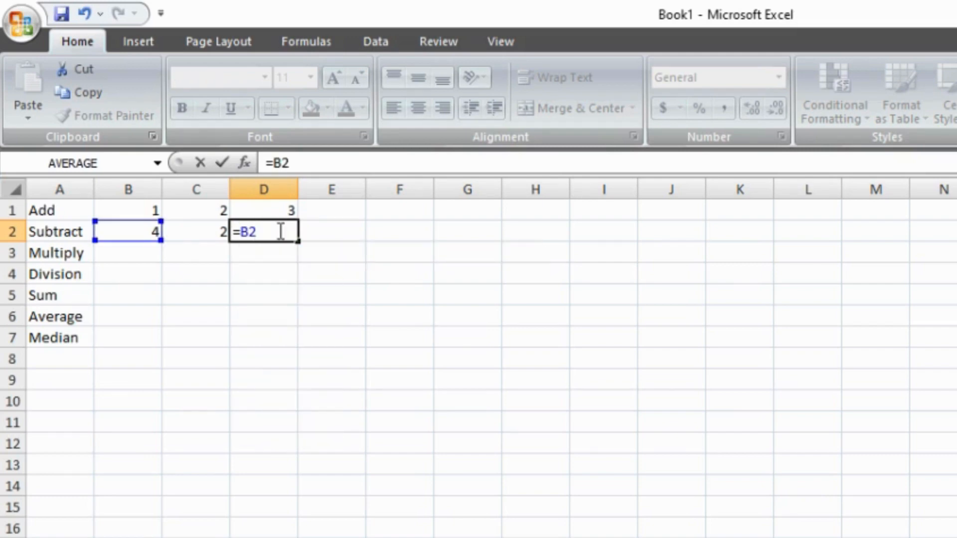
type("-C2")
key("Return")
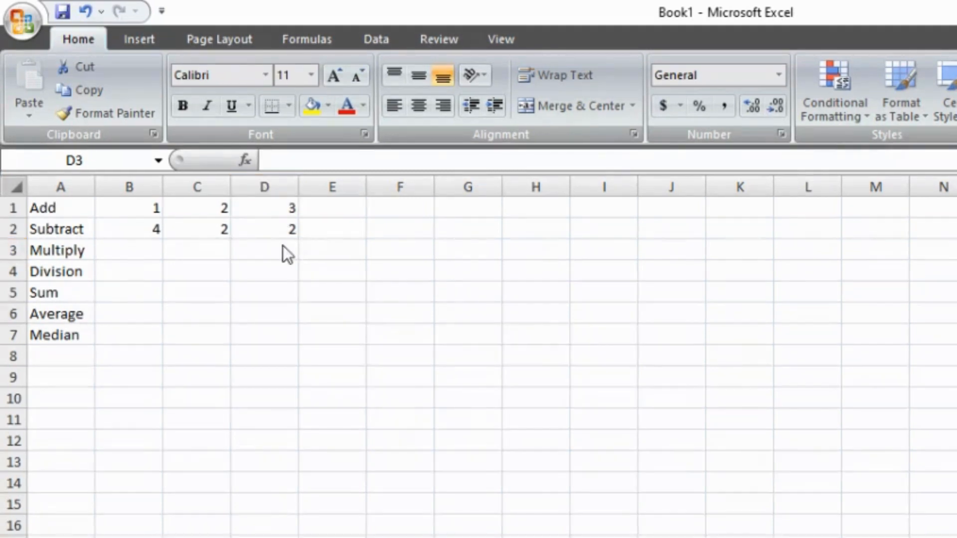
Step: Enter 6 in cell B3 and 3 in cell C3 of the Multiply row
left_click(138, 248)
type("6")
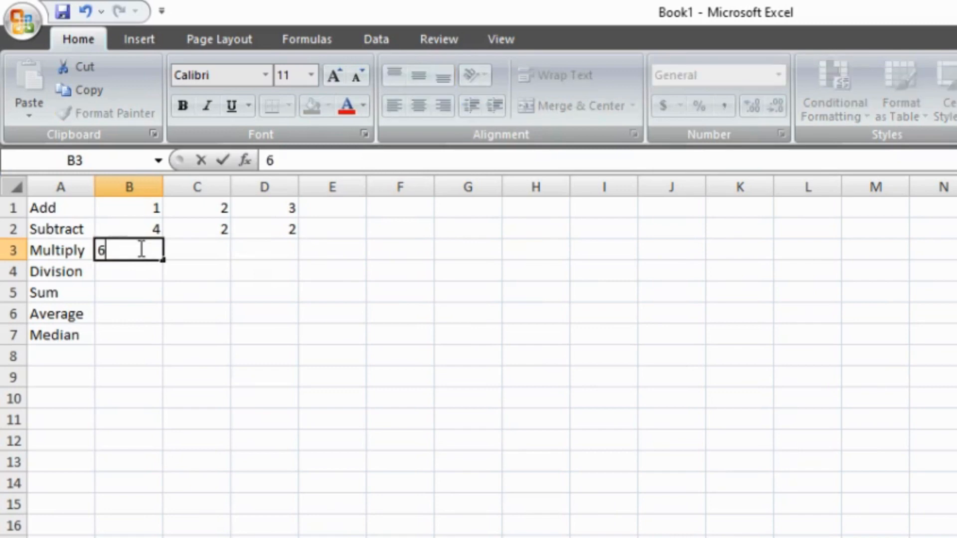
key("Tab")
type("3")
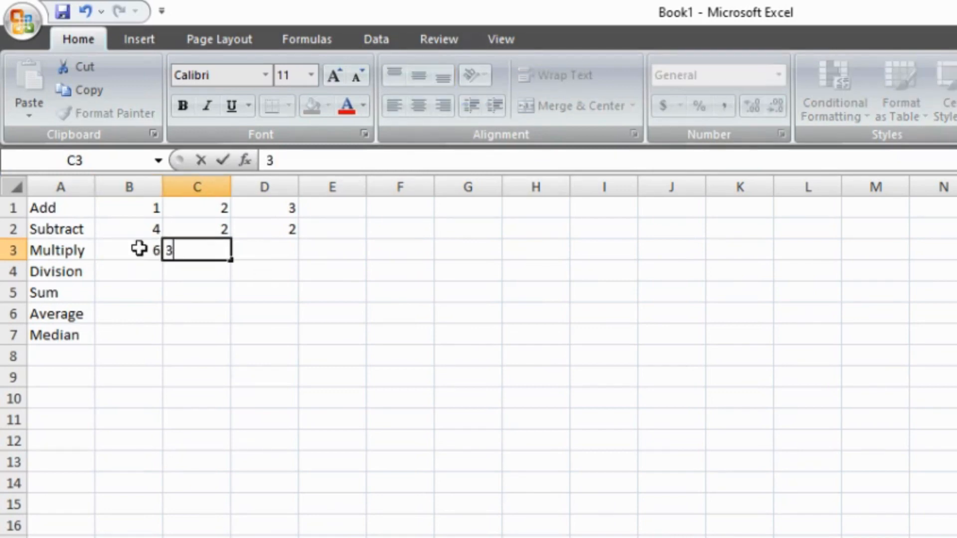
key("Tab")
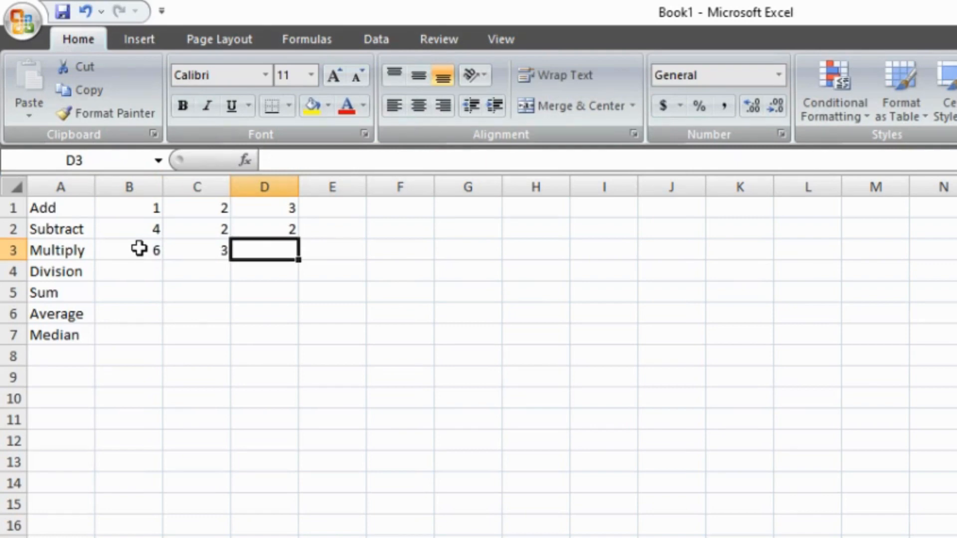
Step: Enter the formula =6*3 in cell D3 to multiply the two numbers directly
type("=")
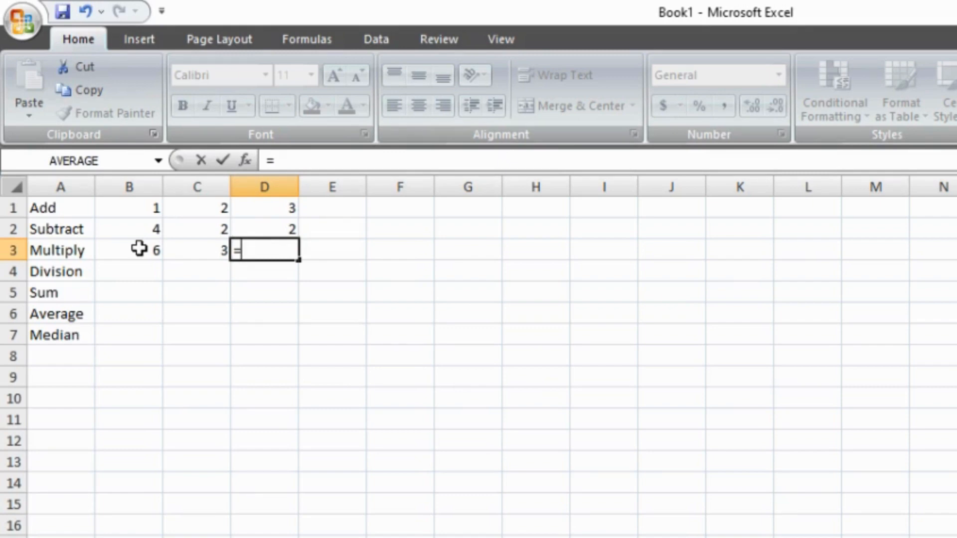
type("6*")
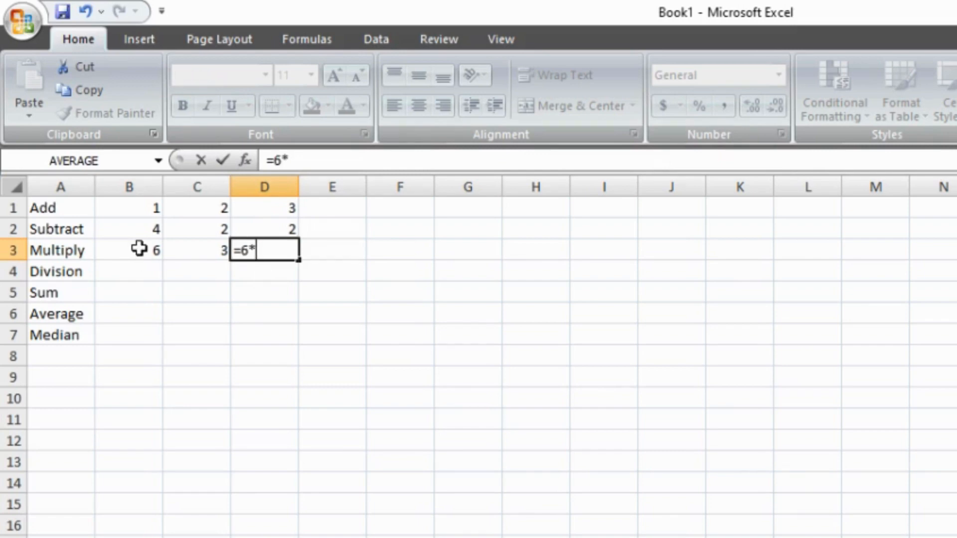
type("3")
key("Return")
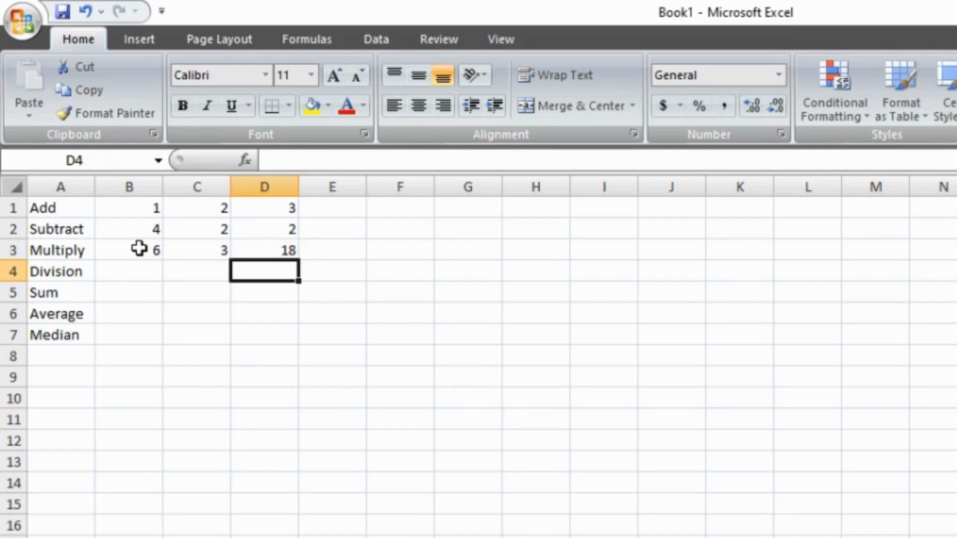
Step: Replace the formula in cell D3 with the cell-reference multiplication =B3*C3
key("Up")
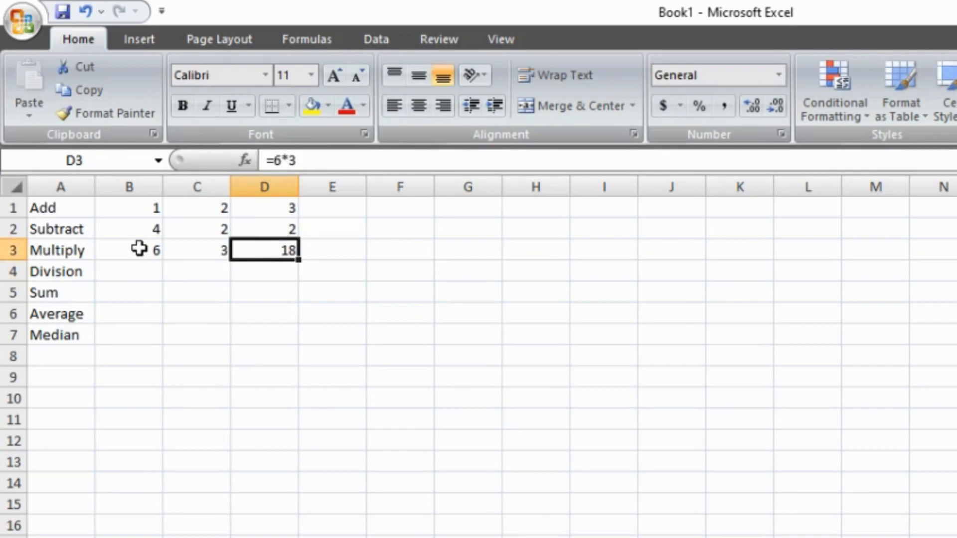
key("BackSpace")
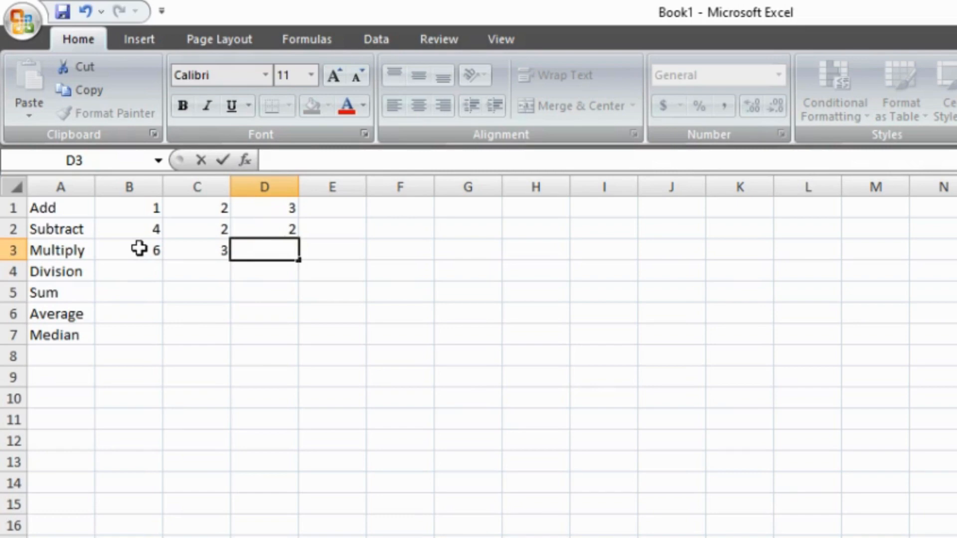
type("=")
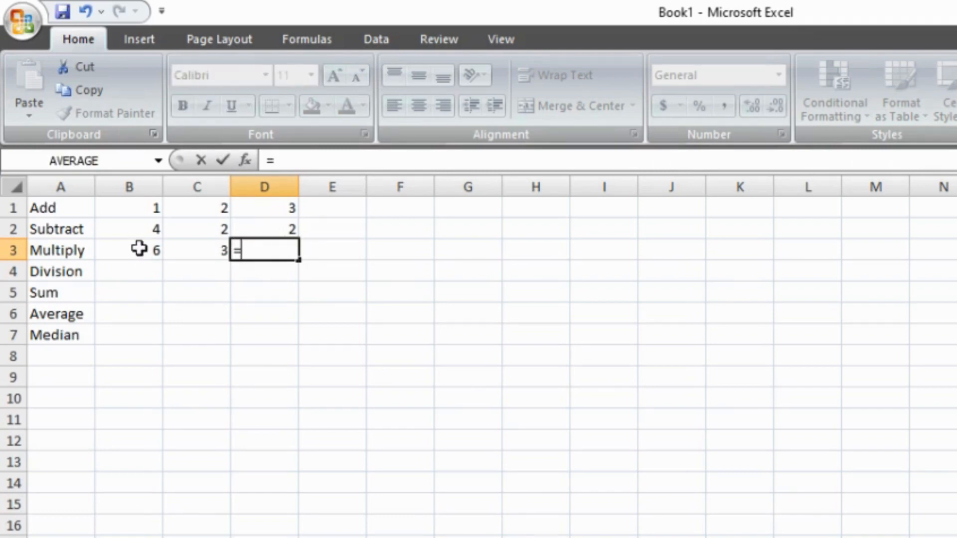
type("B3")
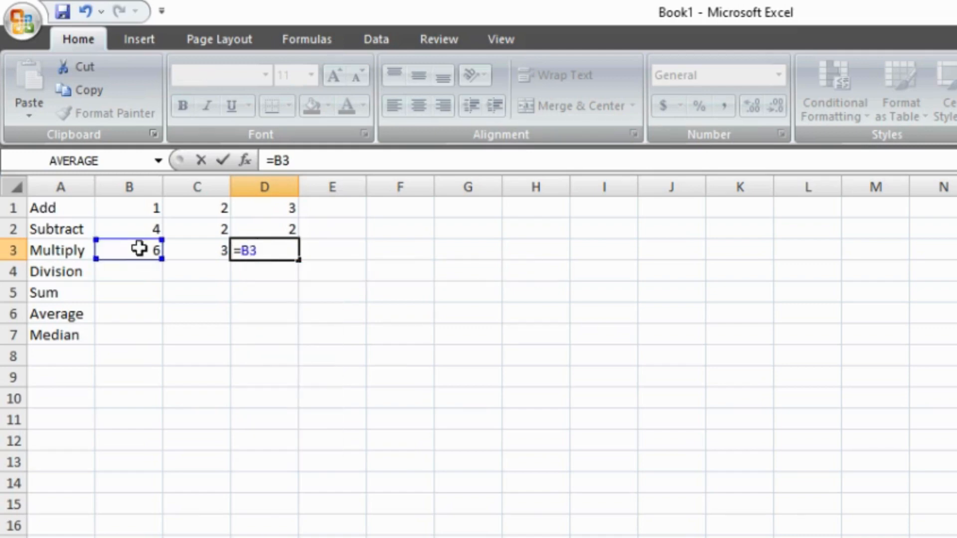
type("*C3")
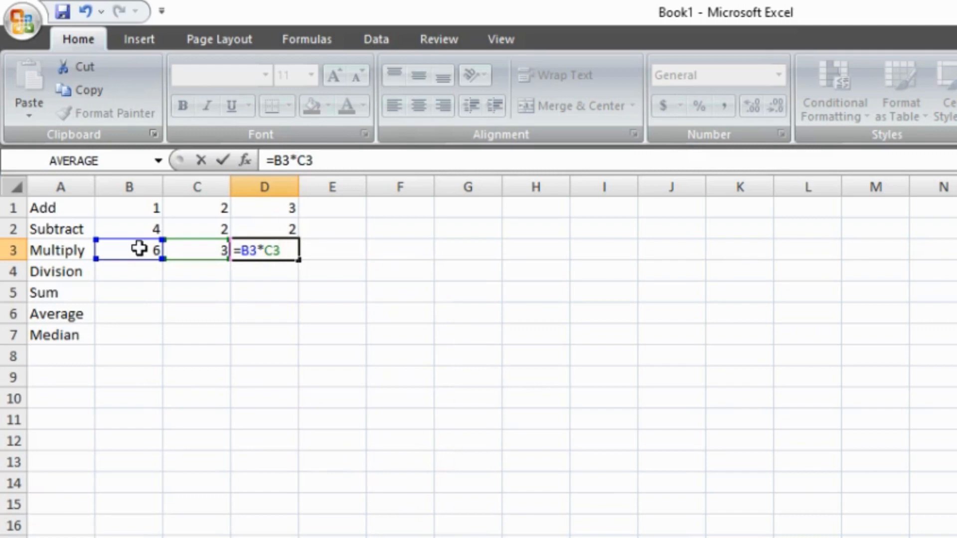
key("Return")
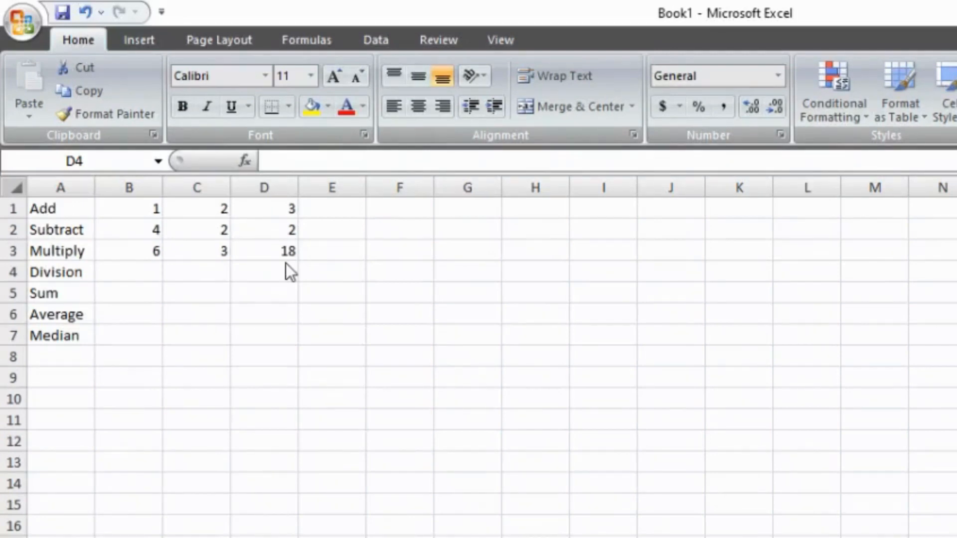
Step: Enter 15 in cell B4 and 5 in cell C4 of the Division row
left_click(150, 272)
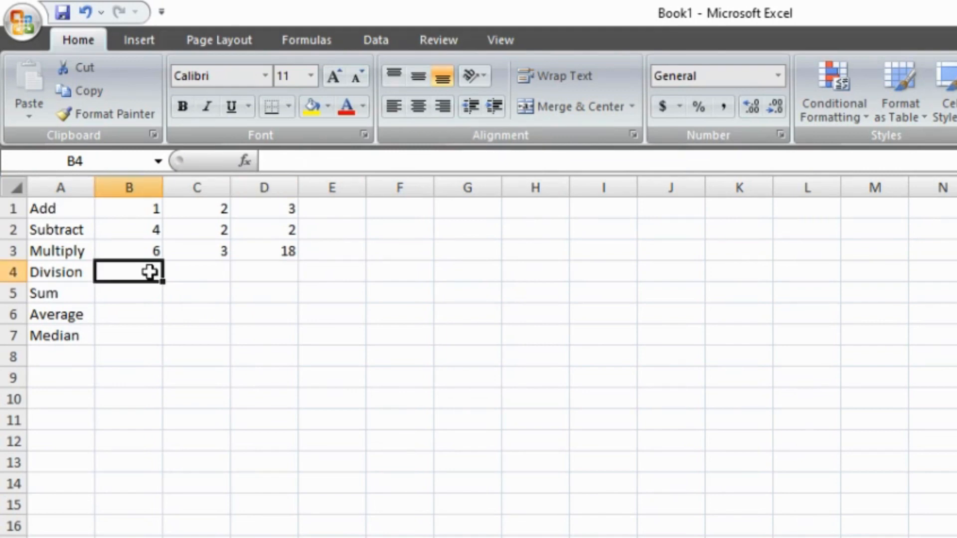
type("15")
key("Tab")
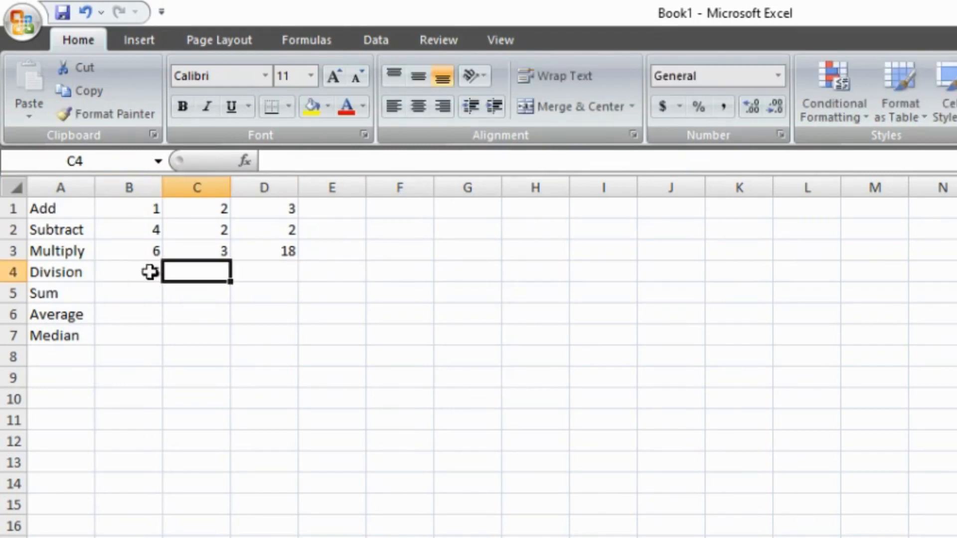
type("5")
key("Tab")
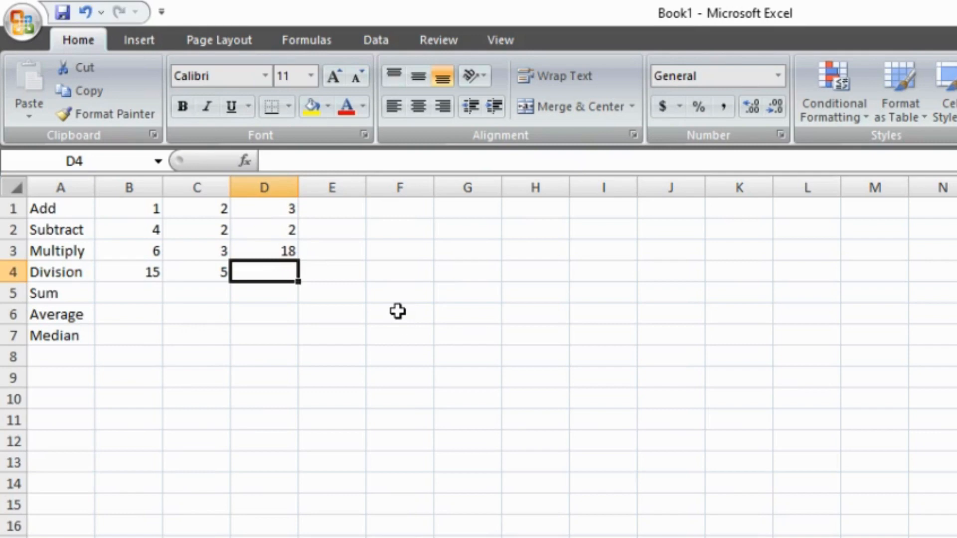
Step: Enter the formula =15/5 in cell D4 to divide the two numbers directly
type("=")
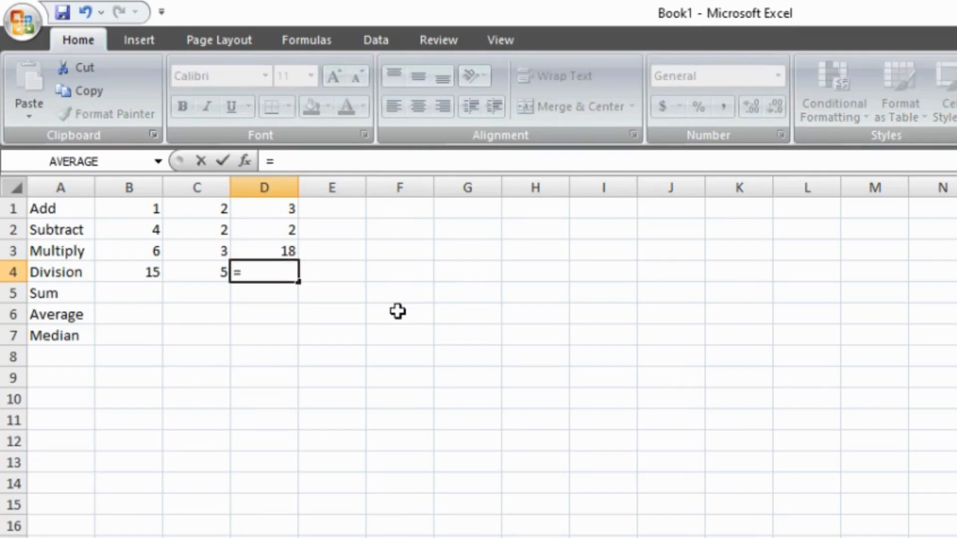
type("15")
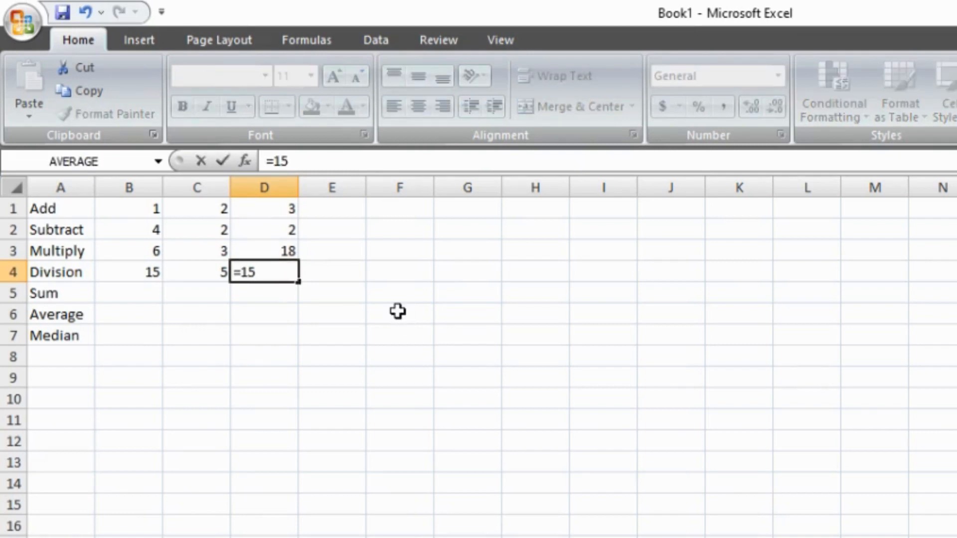
type("/5")
key("Return")
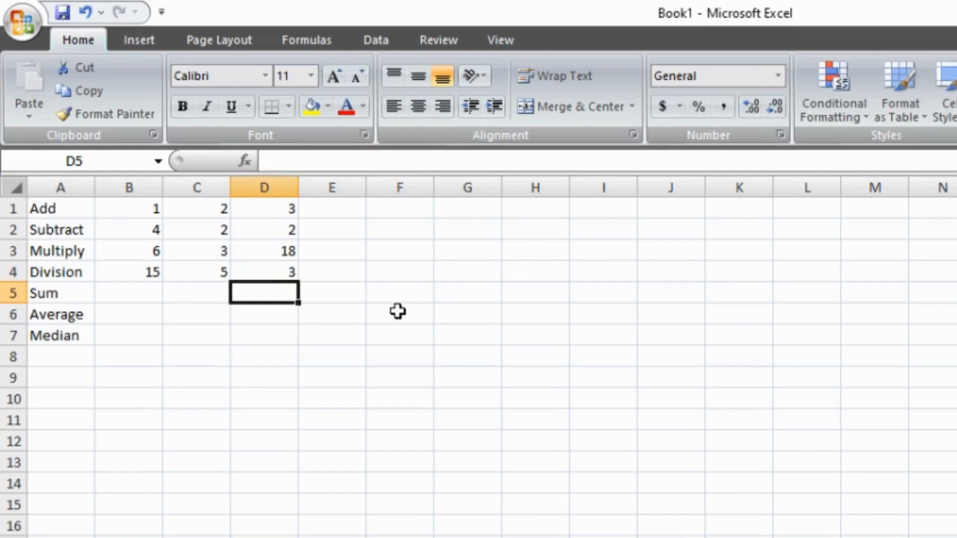
Step: Replace the formula in cell D4 with the cell-reference division =B4/C4
key("Up")
key("BackSpace")
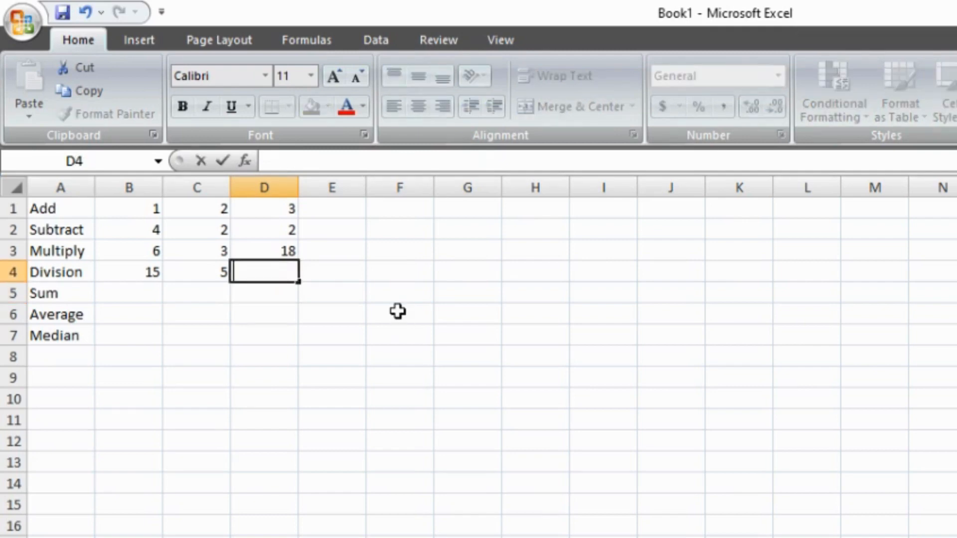
type("=")
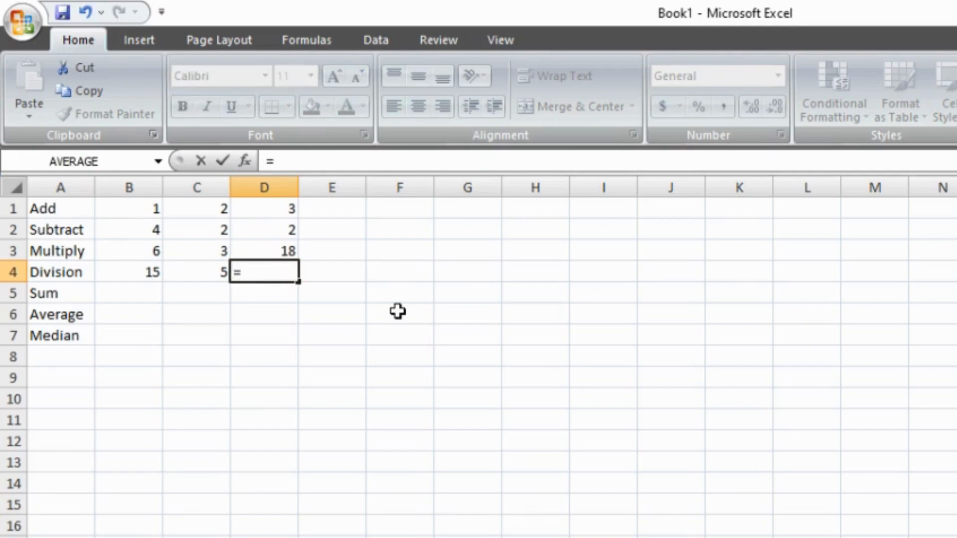
type("B4/")
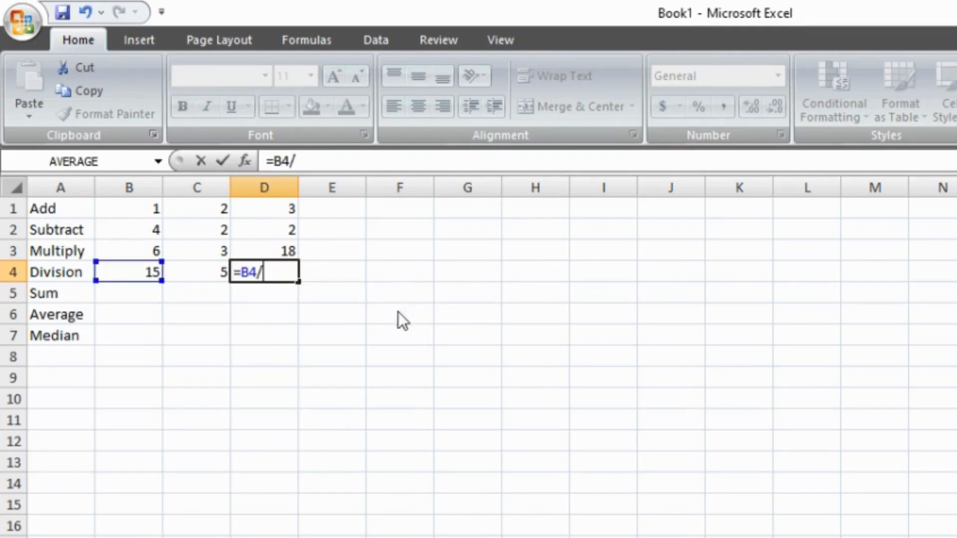
type("C4")
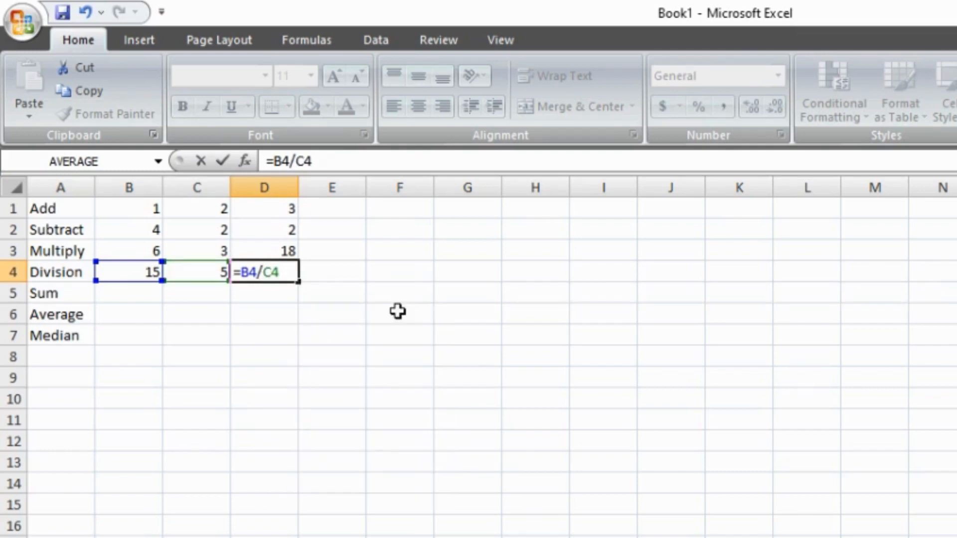
key("Return")
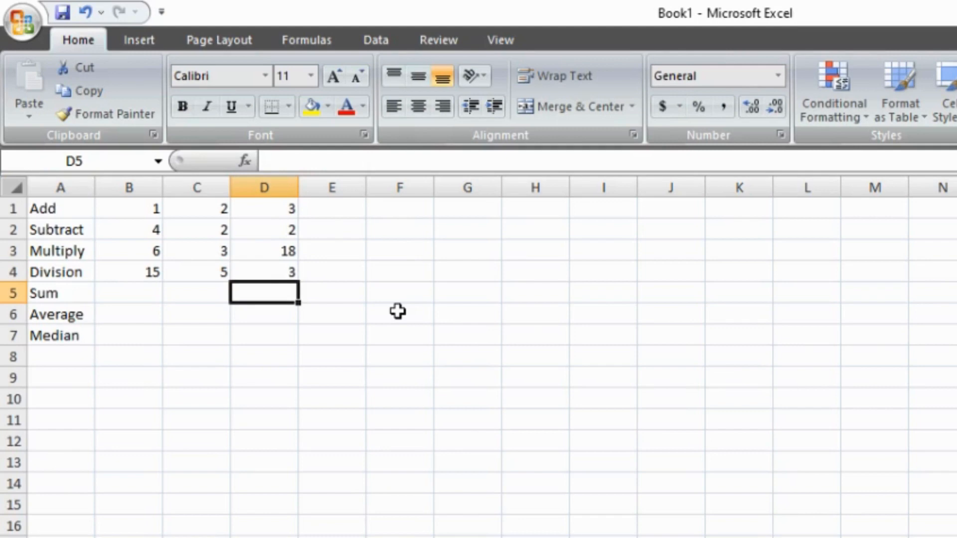
left_click(125, 208)
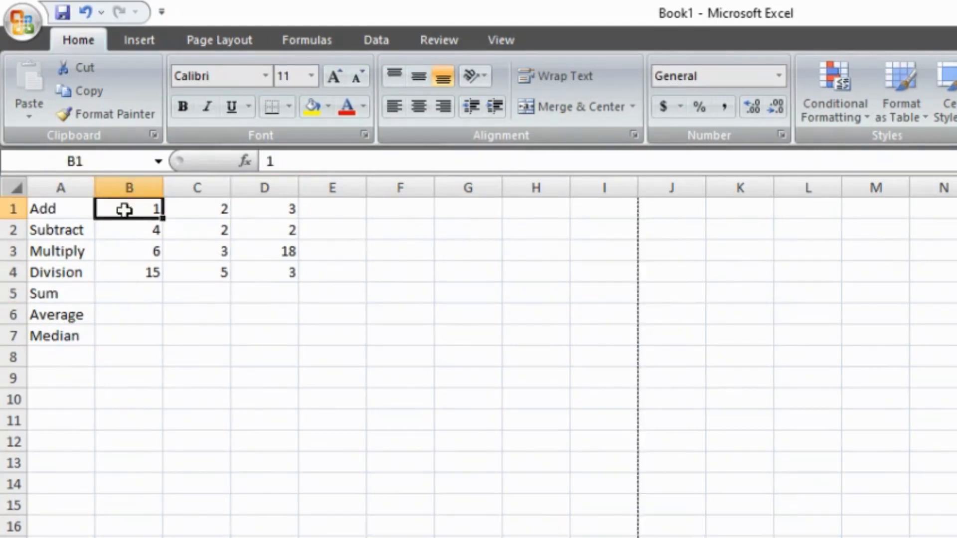
left_click_drag(124, 210, 250, 261)
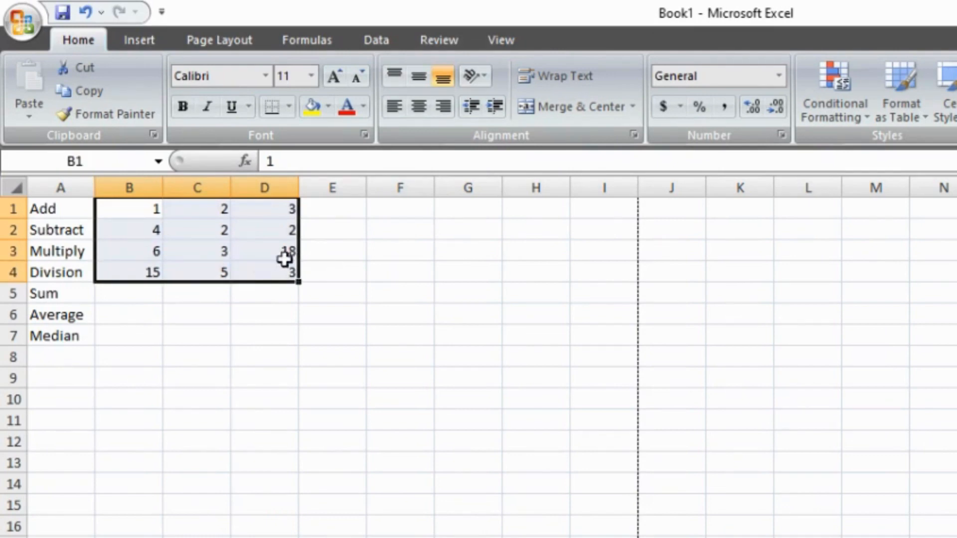
left_click(328, 205)
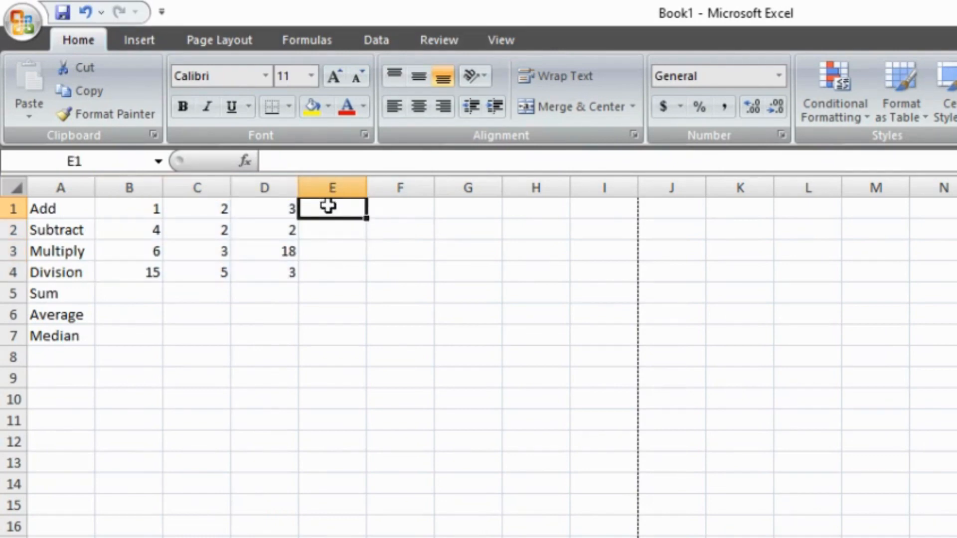
type("=1")
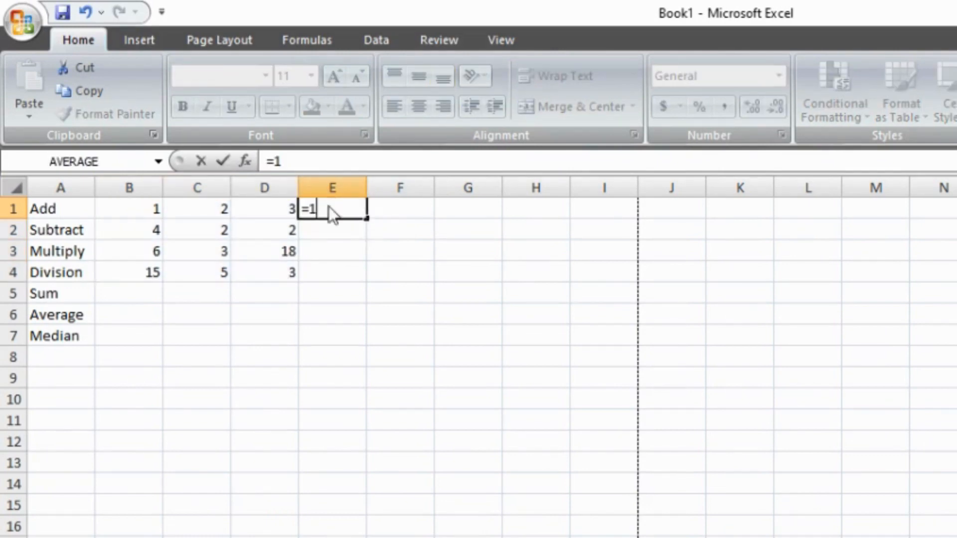
type("+2+3")
key("BackSpace")
key("BackSpace")
key("BackSpace")
key("BackSpace")
key("BackSpace")
type("B")
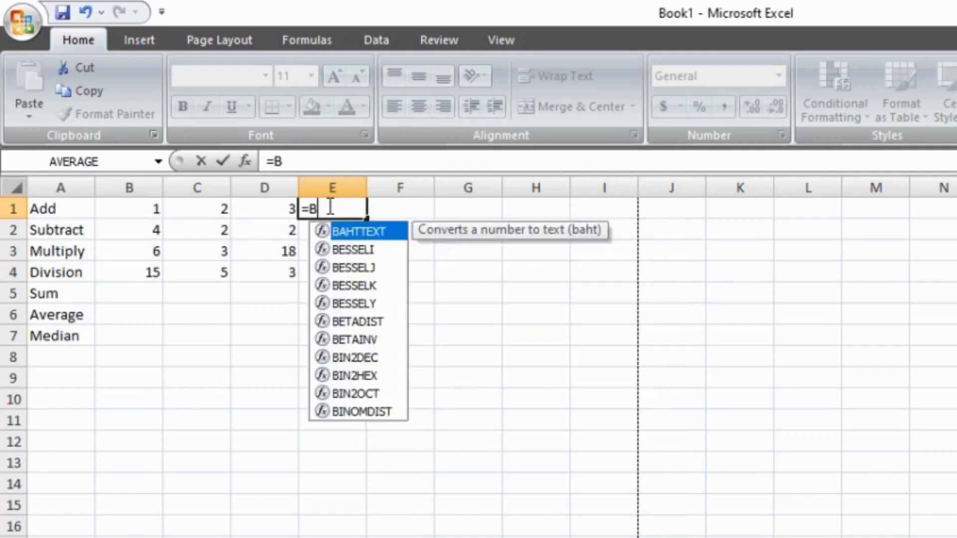
type("1+")
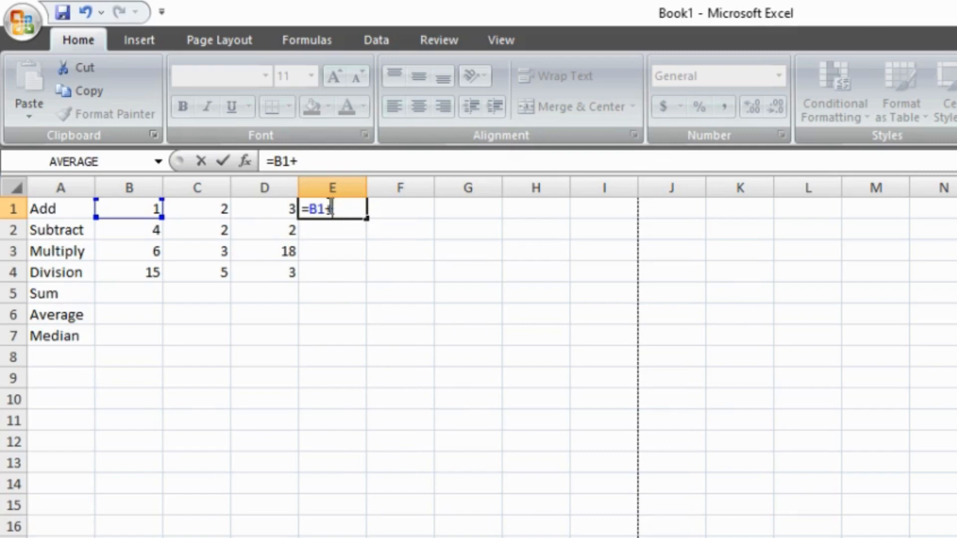
type("C1+")
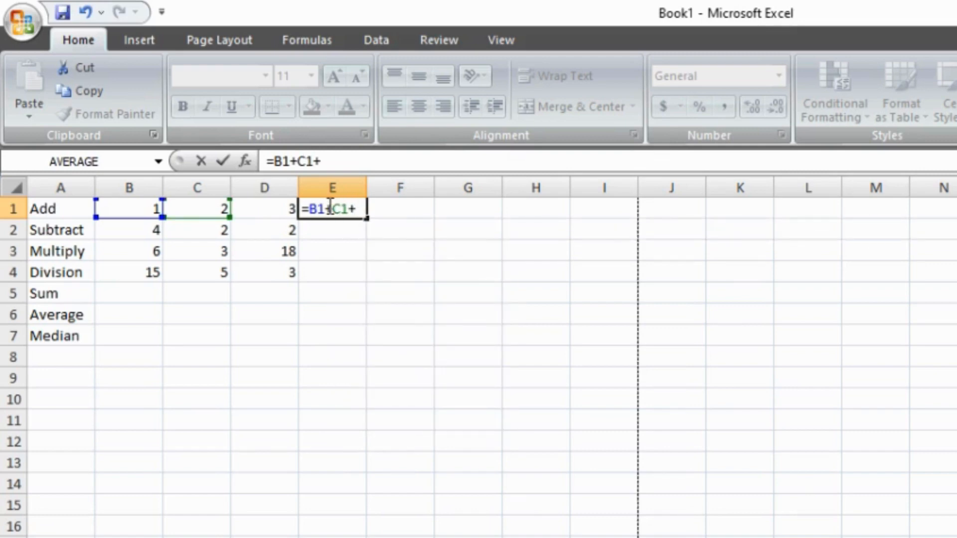
type("D1")
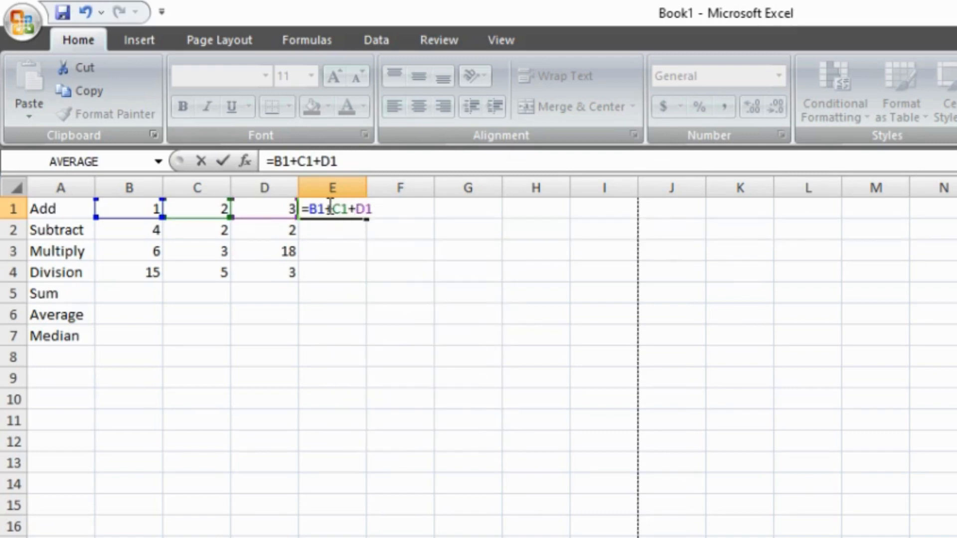
key("BackSpace")
key("BackSpace")
key("BackSpace")
key("BackSpace")
key("BackSpace")
key("BackSpace")
key("BackSpace")
key("BackSpace")
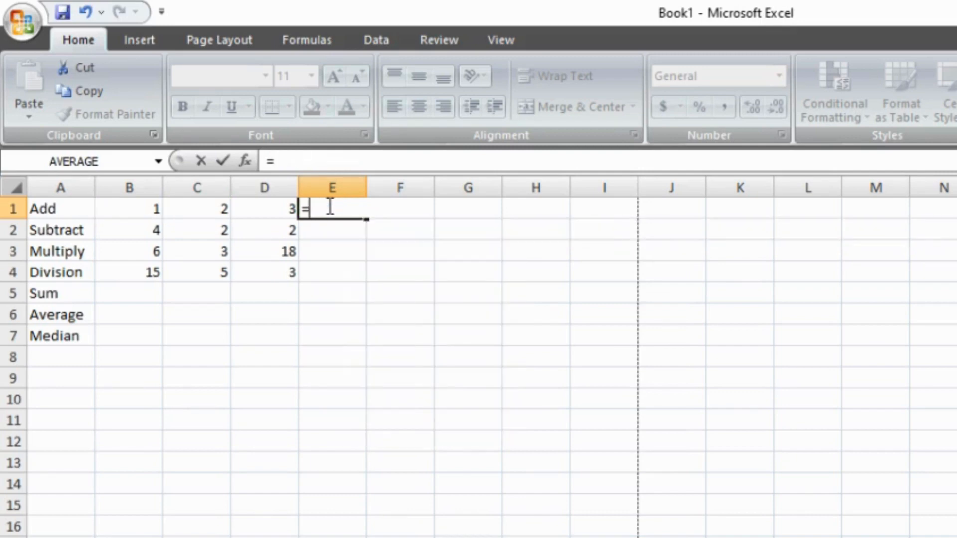
key("Escape")
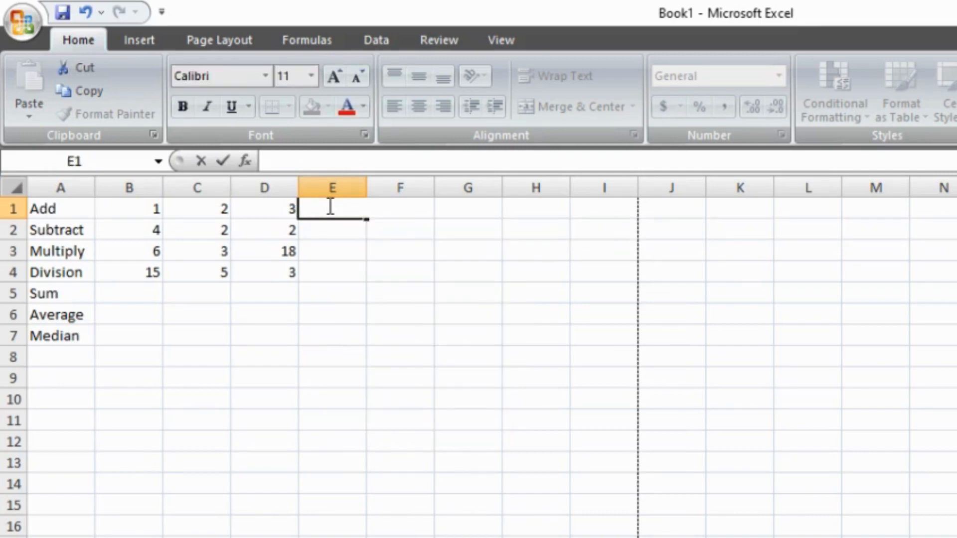
Step: Begin a SUM formula in cell B5 of the Sum row
left_click(123, 289)
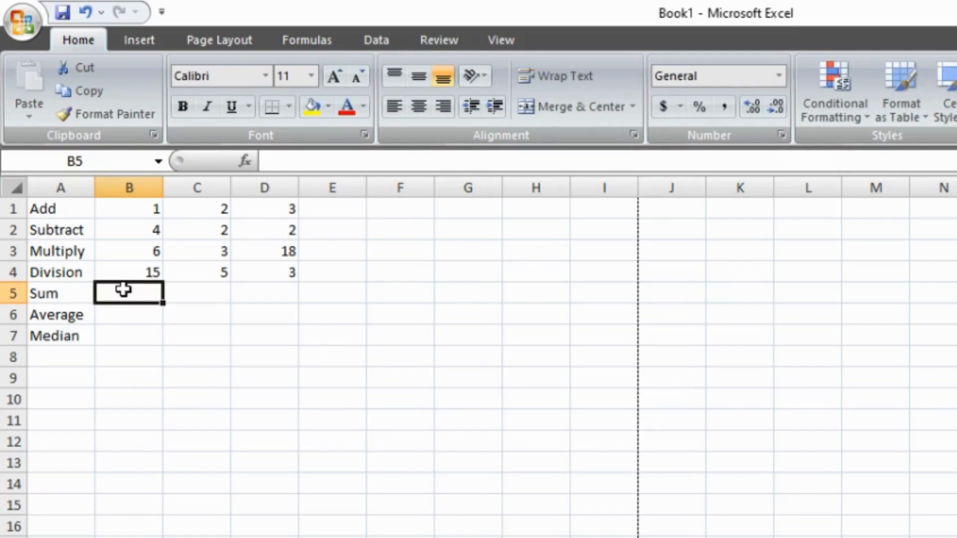
type("=")
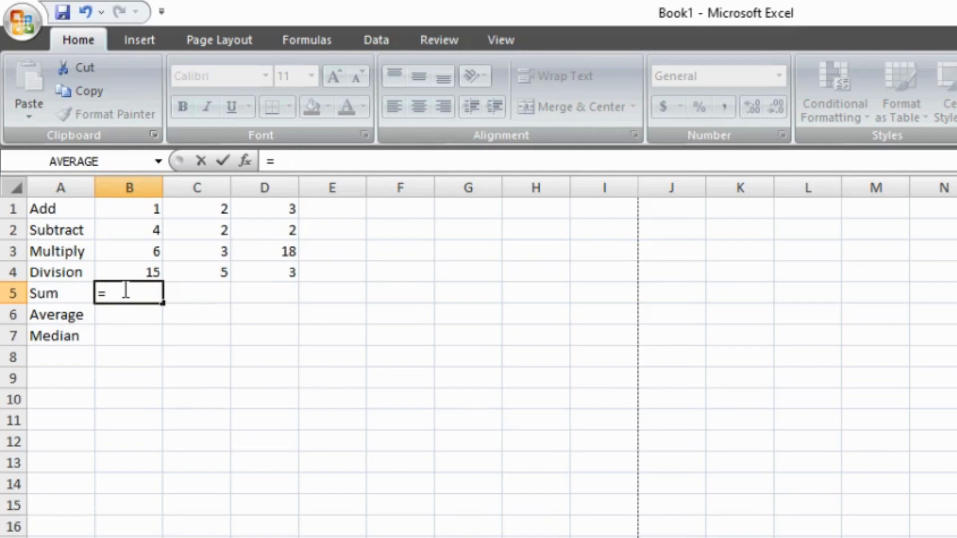
type("sum")
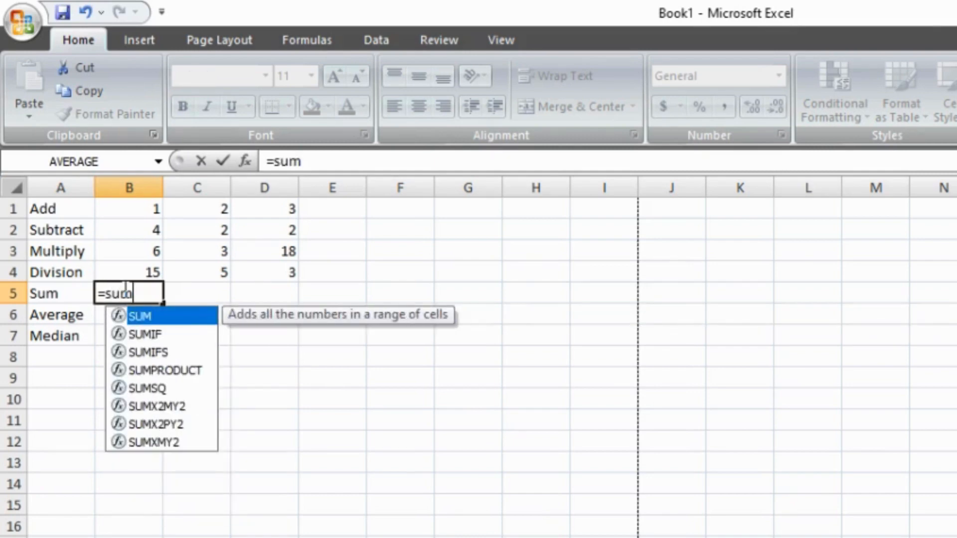
type("(")
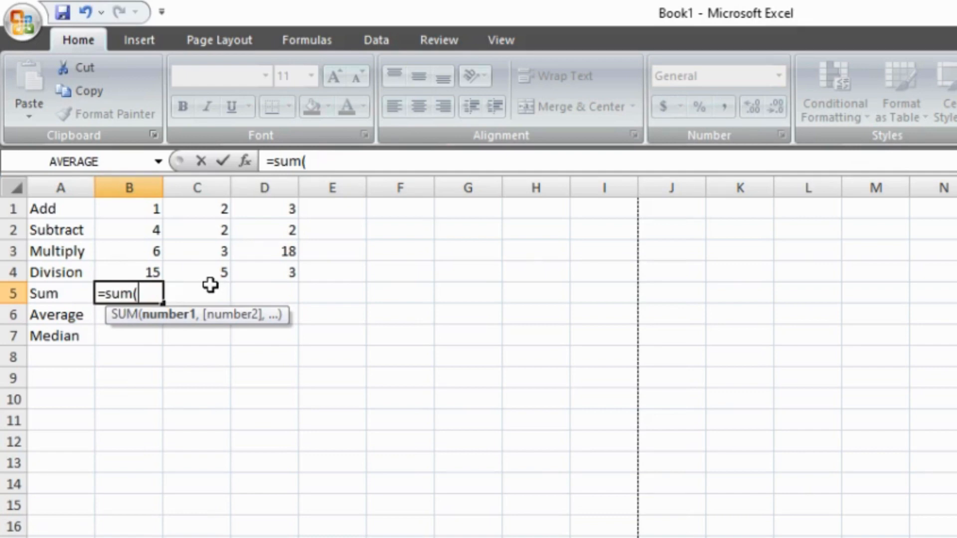
Step: Try listing the cells B1, C1 and D1 individually as SUM arguments, and remove them again from the formula
type("B1")
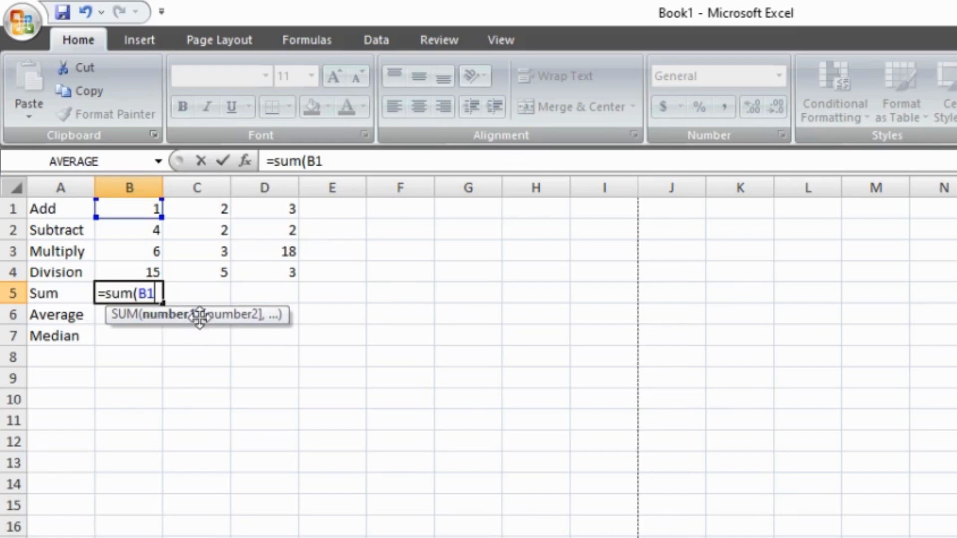
type(",")
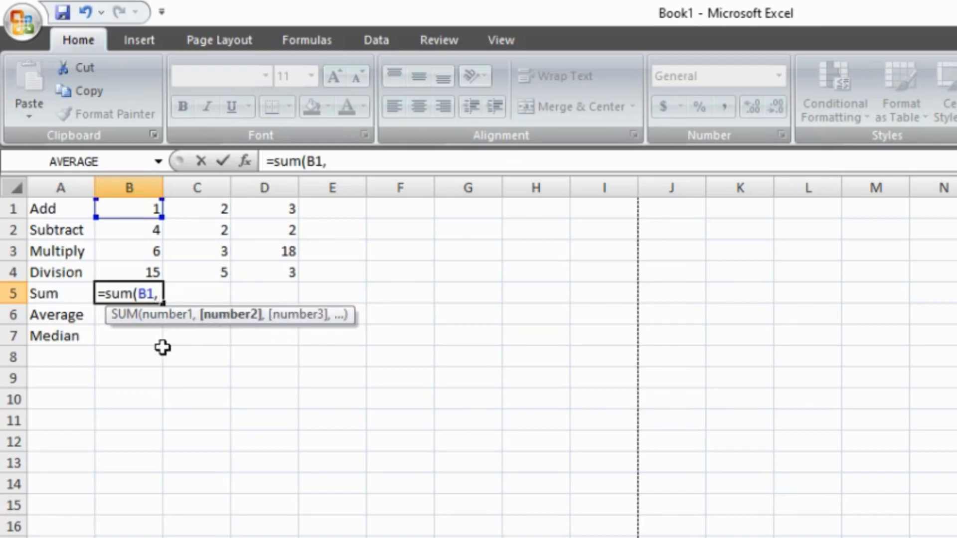
type("C1,")
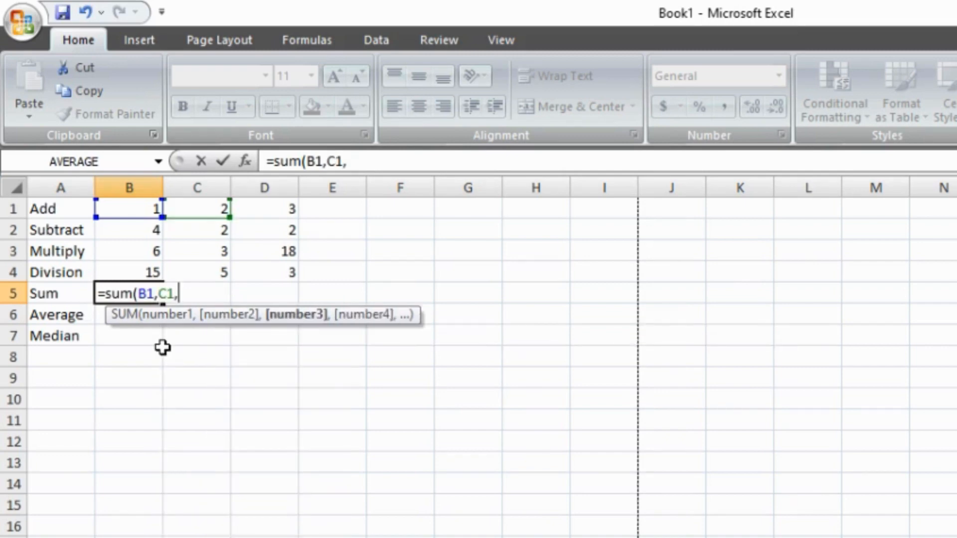
type("D1,")
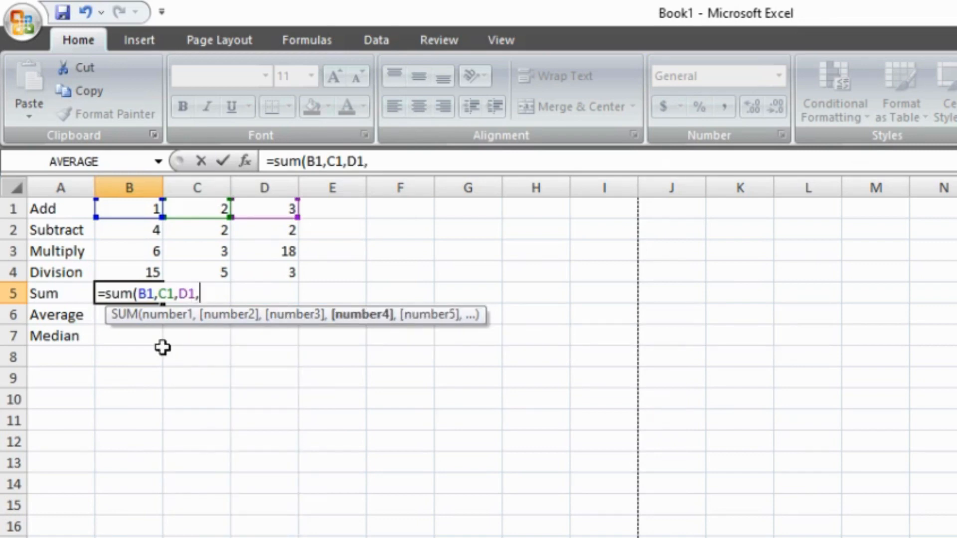
key("BackSpace")
key("BackSpace")
key("BackSpace")
key("BackSpace")
key("BackSpace")
key("BackSpace")
key("BackSpace")
key("BackSpace")
key("BackSpace")
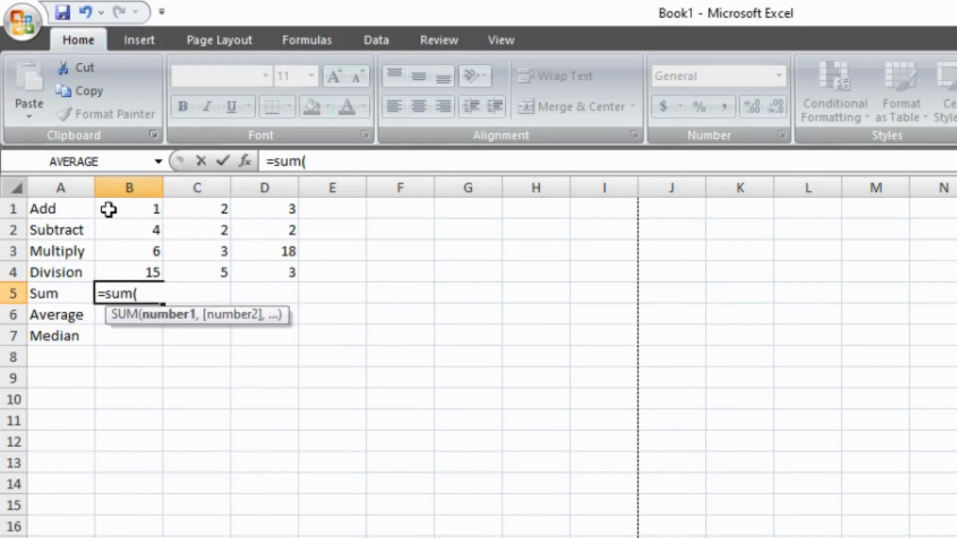
Step: Complete the SUM formula in cell B5 with the range B1:D4, and check the summed cells and the formula
left_click_drag(106, 207, 249, 268)
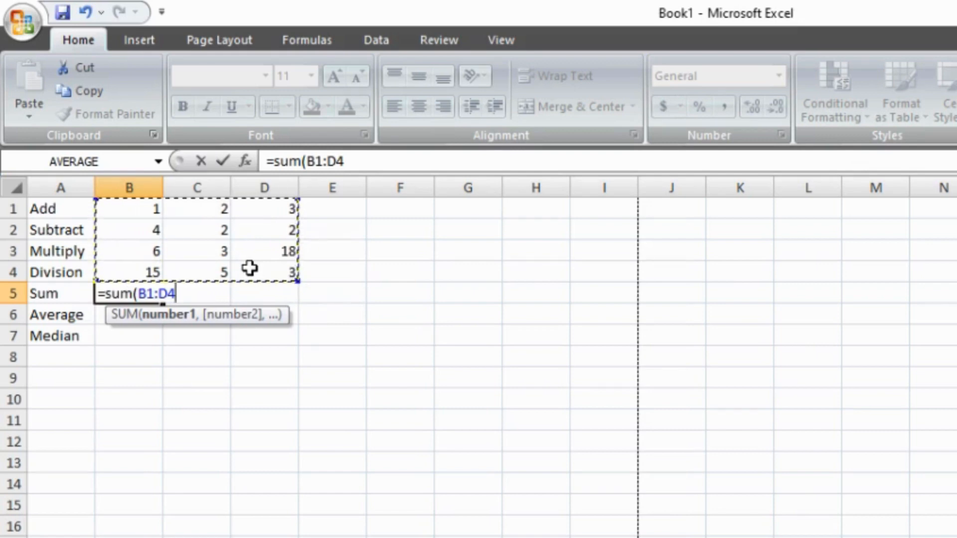
key("Return")
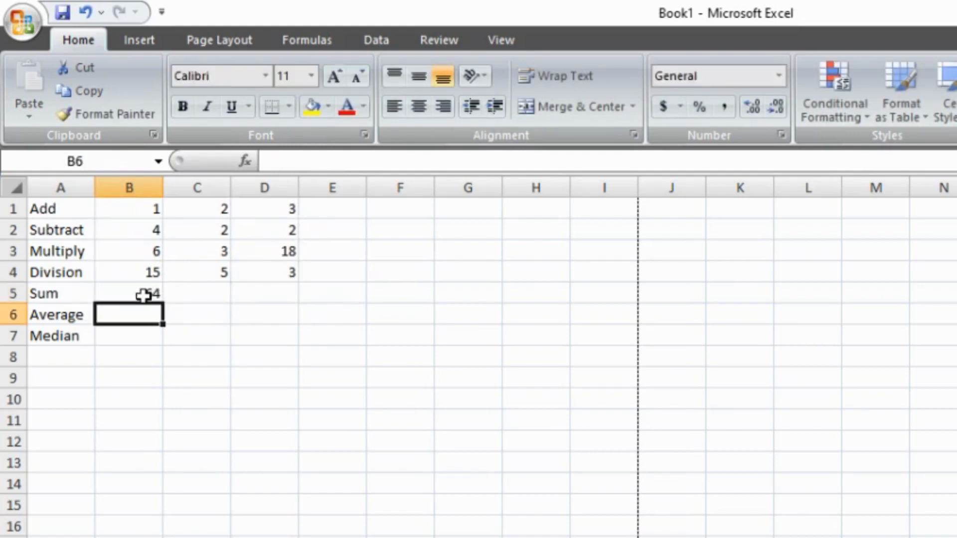
left_click(121, 210)
left_click_drag(121, 209, 260, 239)
left_click(271, 245)
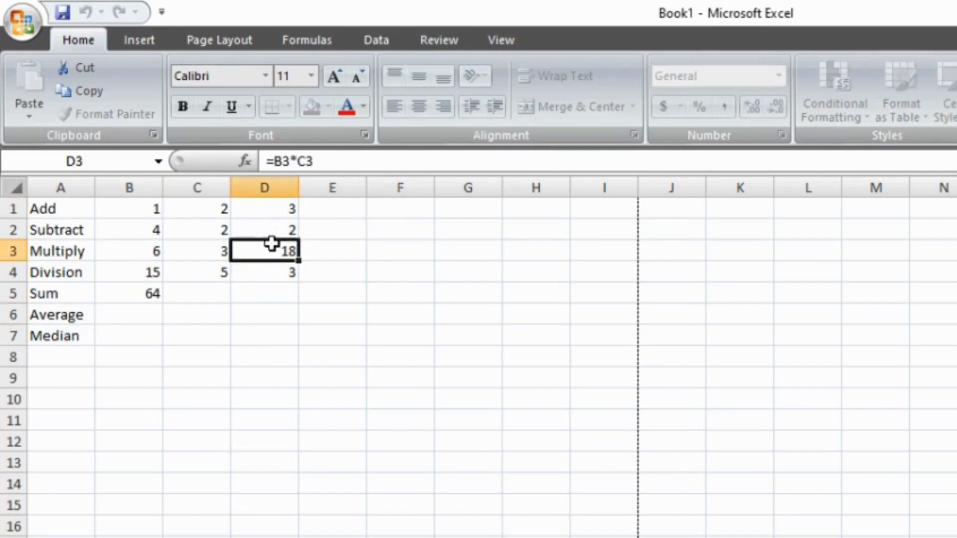
left_click(148, 289)
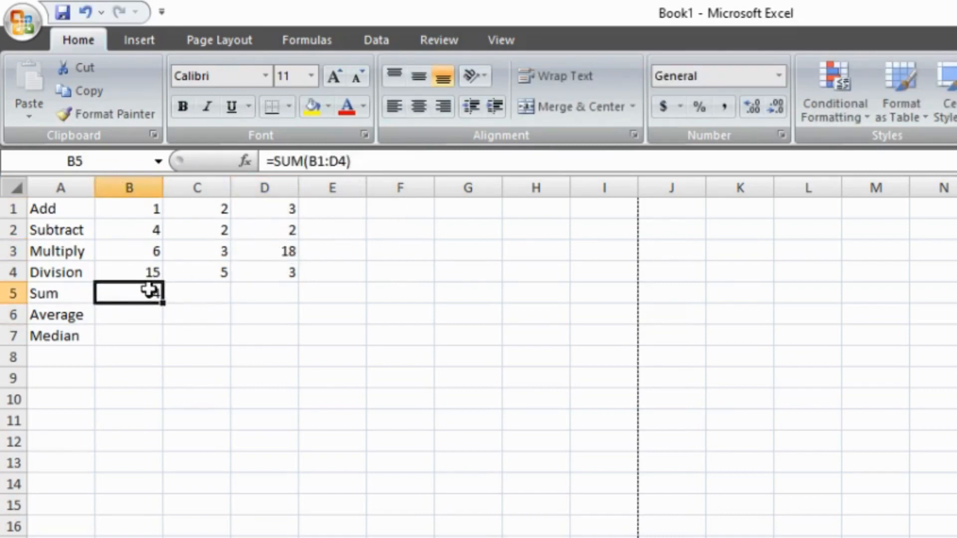
Step: Clear the formula in cell B5 and start a new one with the SUM function from the Insert Function list
double_click(148, 289)
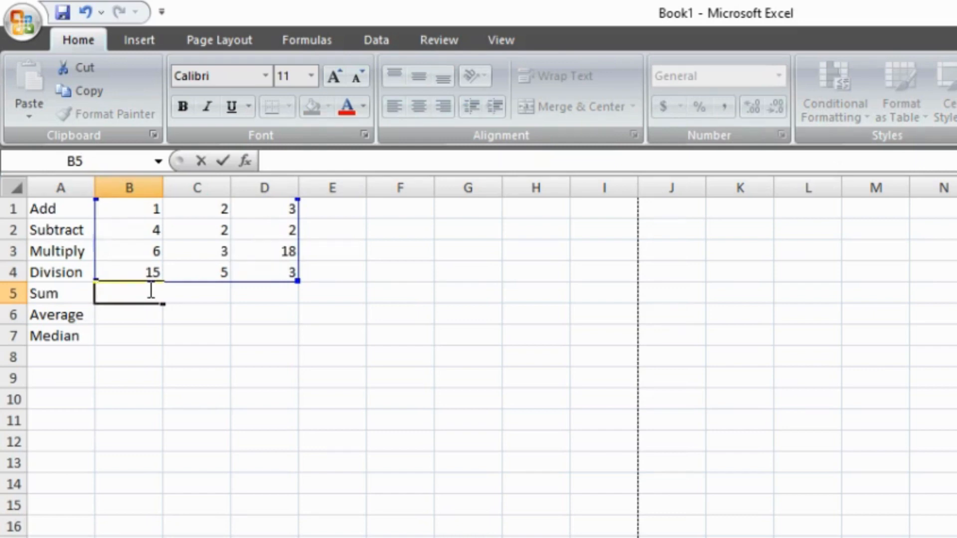
type("=")
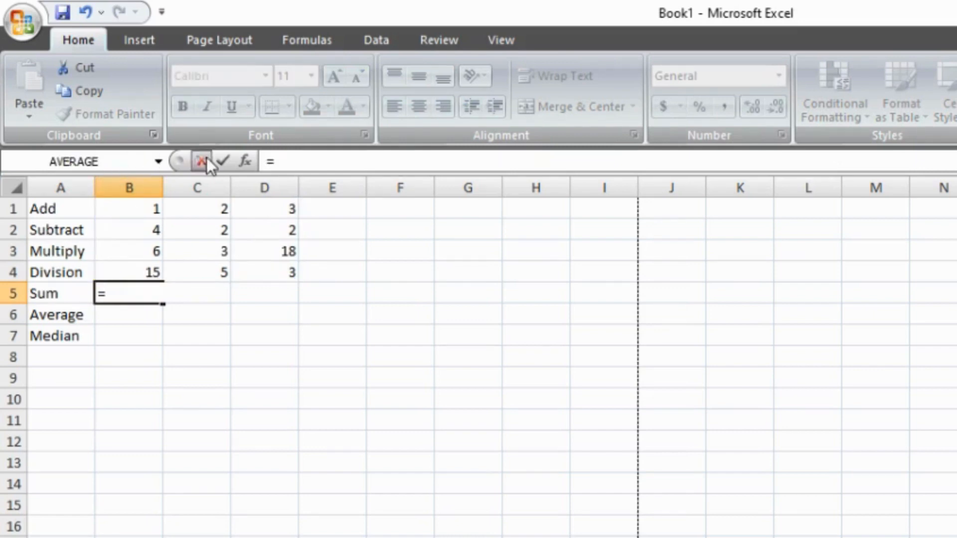
left_click(249, 158)
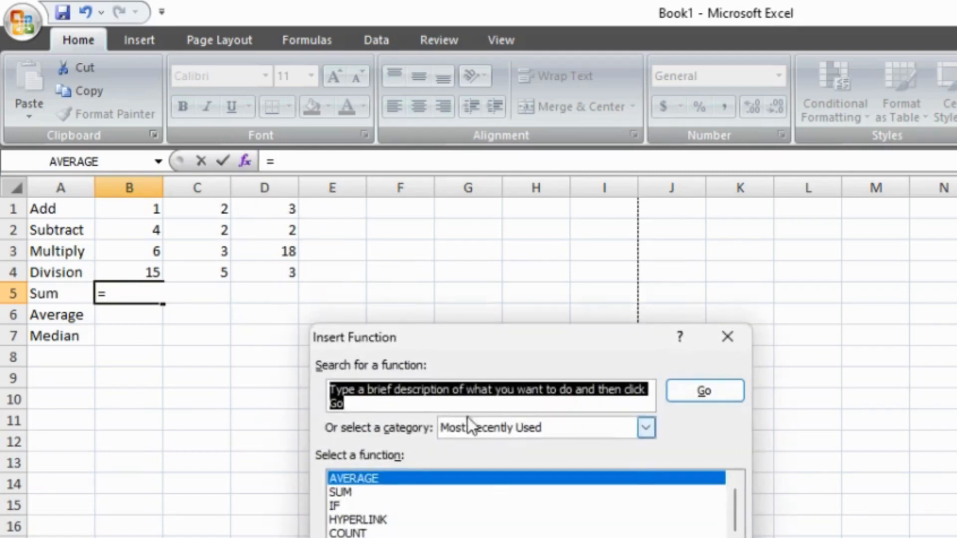
left_click(344, 492)
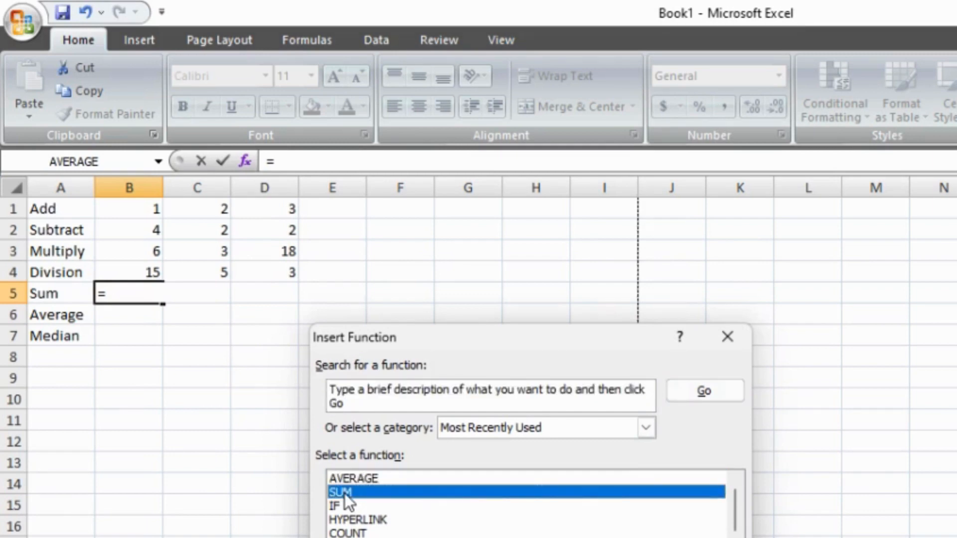
key("Return")
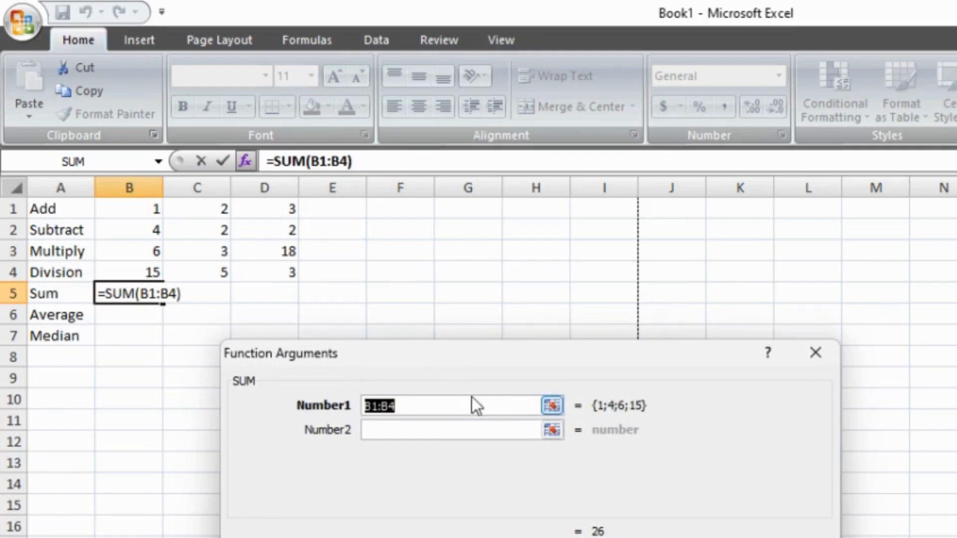
Step: Supply the range B1:D4 as the SUM function's argument and confirm the formula in cell B5
left_click(485, 405)
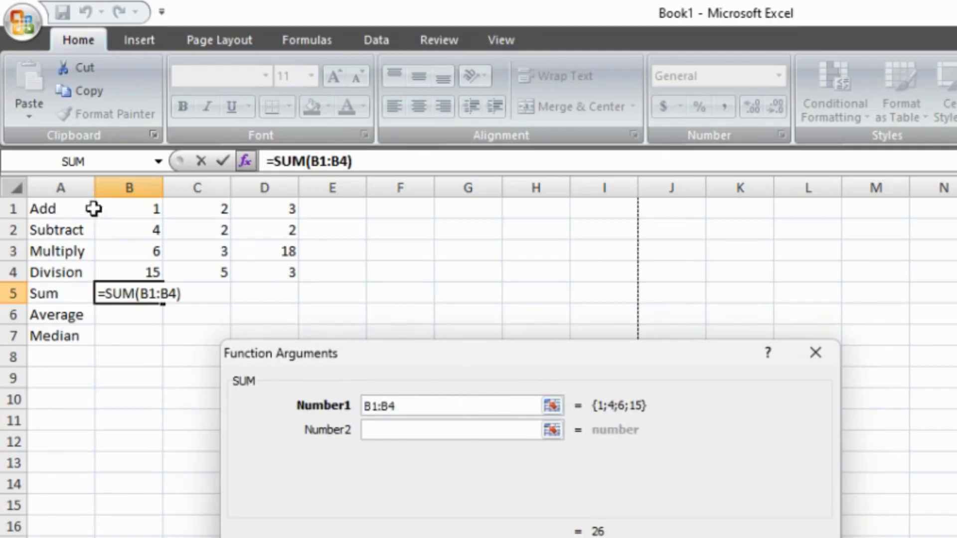
type("+")
left_click_drag(127, 210, 265, 273)
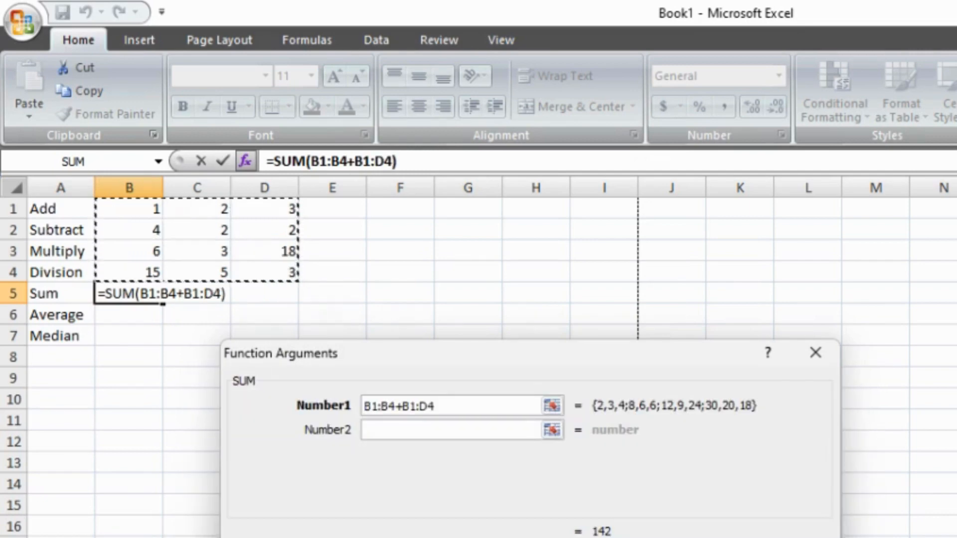
key("Return")
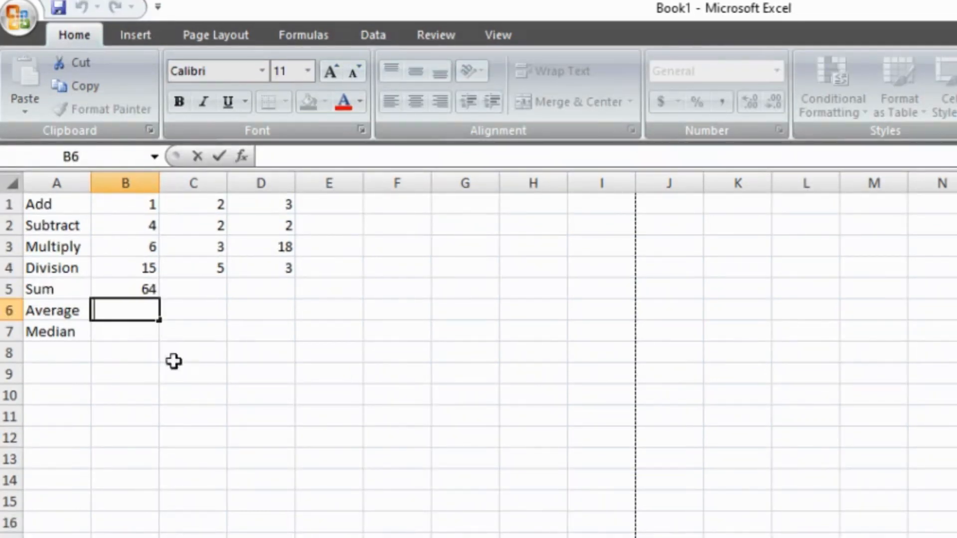
Step: Enter the sample amounts $100,000 in cell E6 and $20,000 in cell F6
left_click(307, 309)
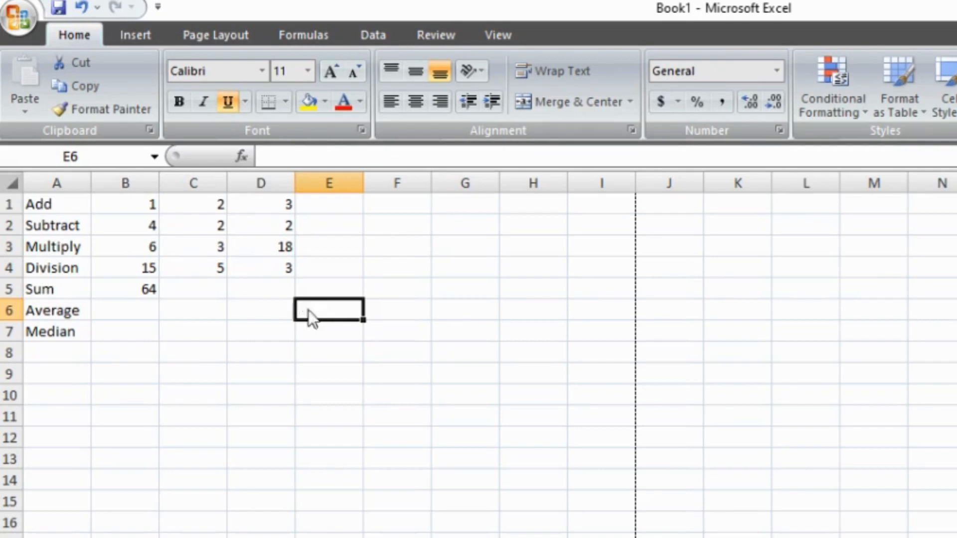
type("$")
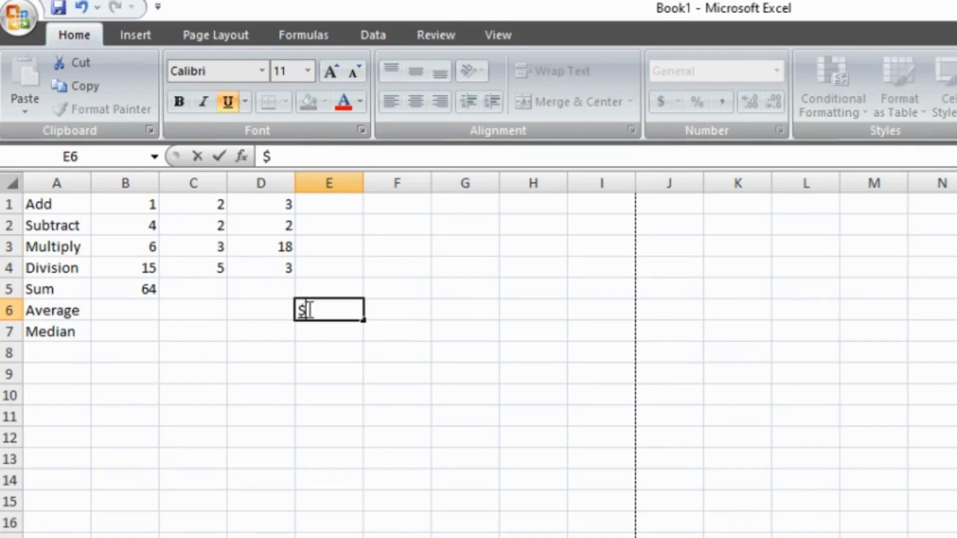
type("100,000")
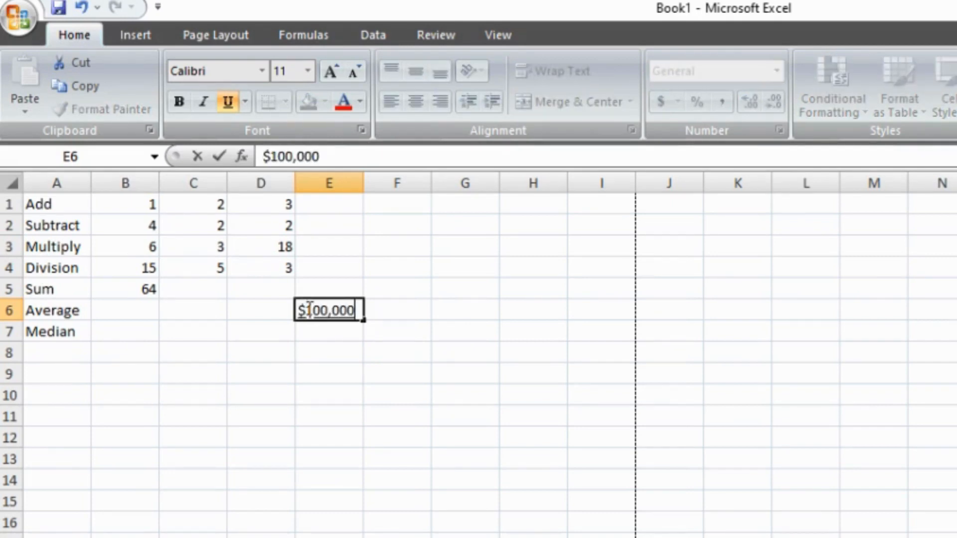
key("Tab")
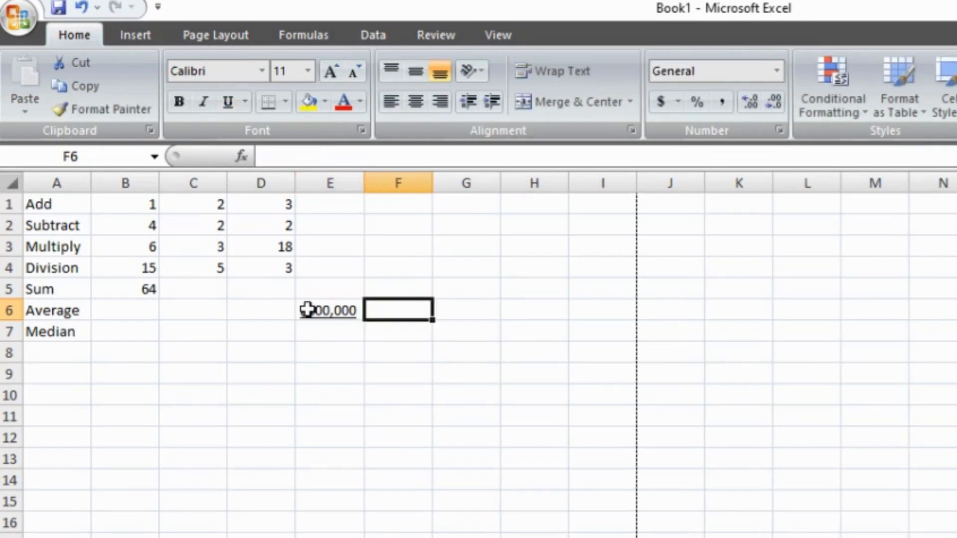
type("$")
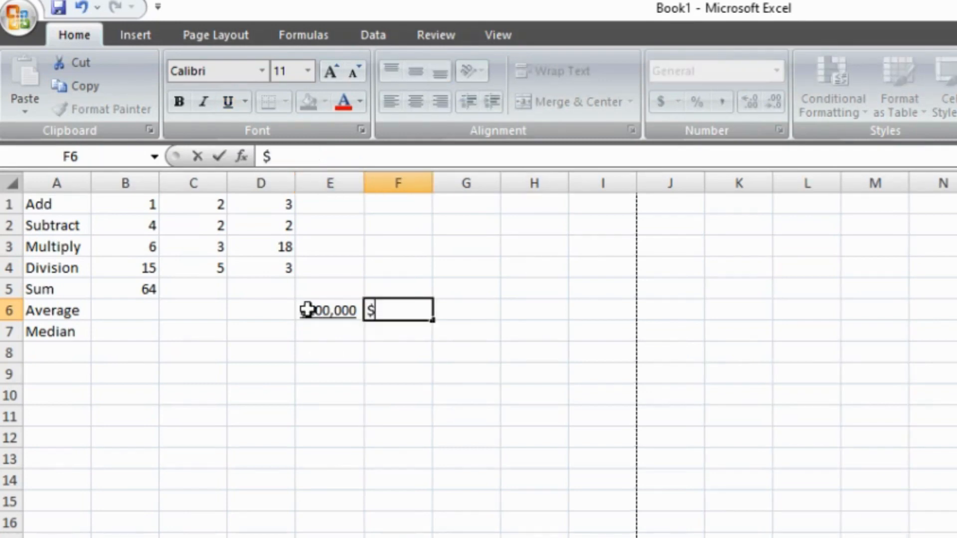
type("20,000")
key("Tab")
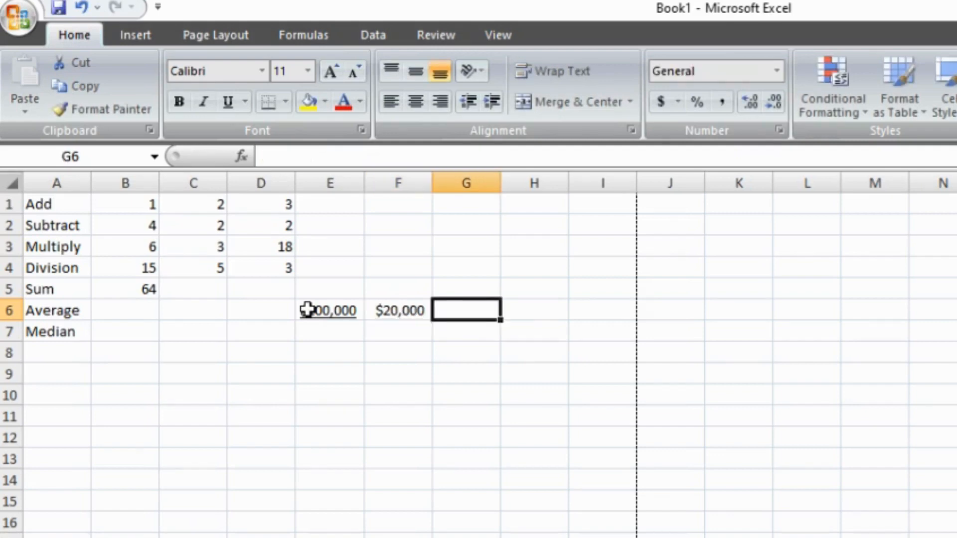
Step: Clear the underlined amount from cell E6
left_click(308, 309)
key("BackSpace")
key("Tab")
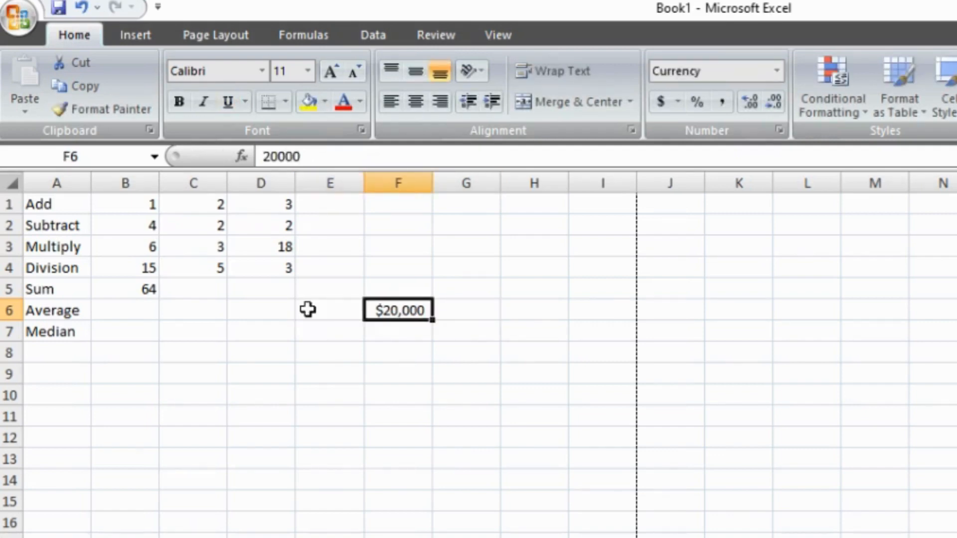
Step: Enter the sample amounts $50,000 in cell G6 and $45,000 in cell H6
key("Tab")
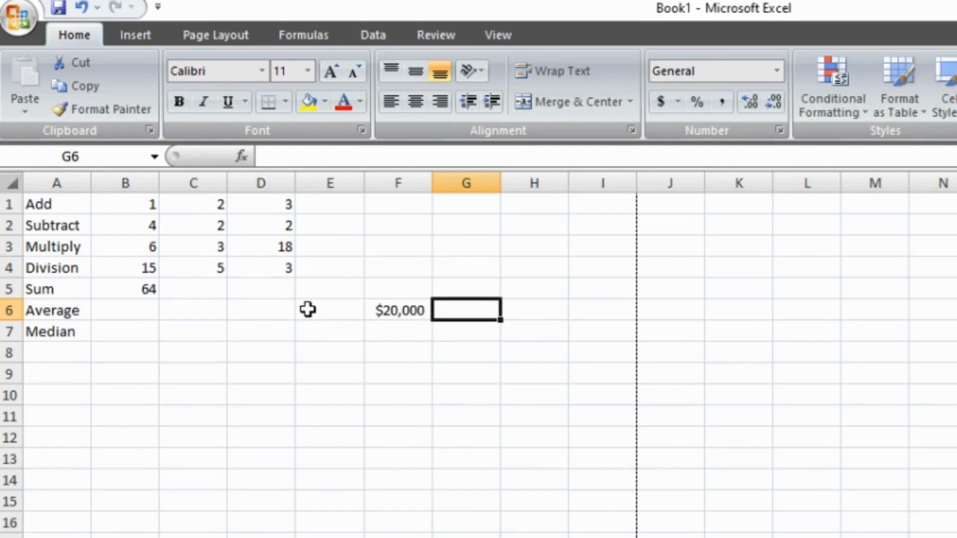
type("%")
key("BackSpace")
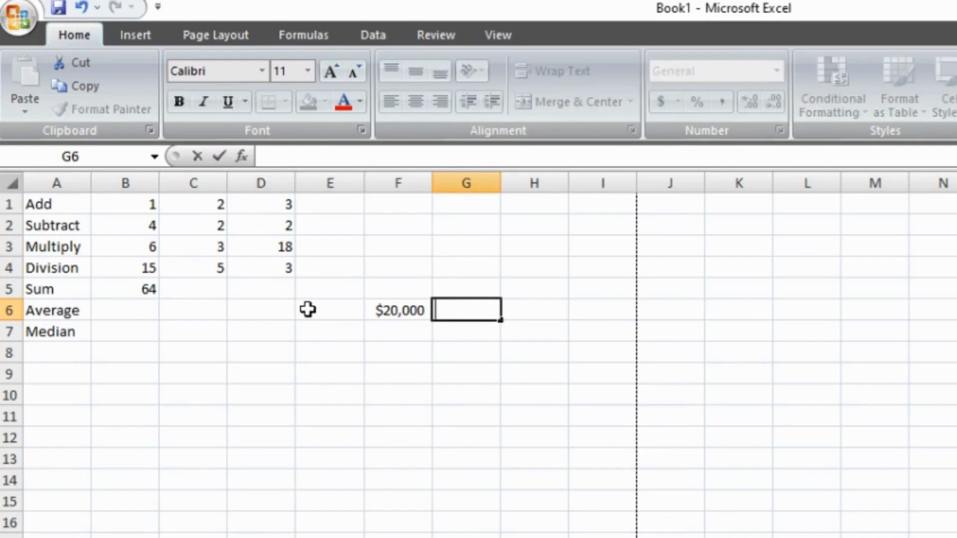
type("$50")
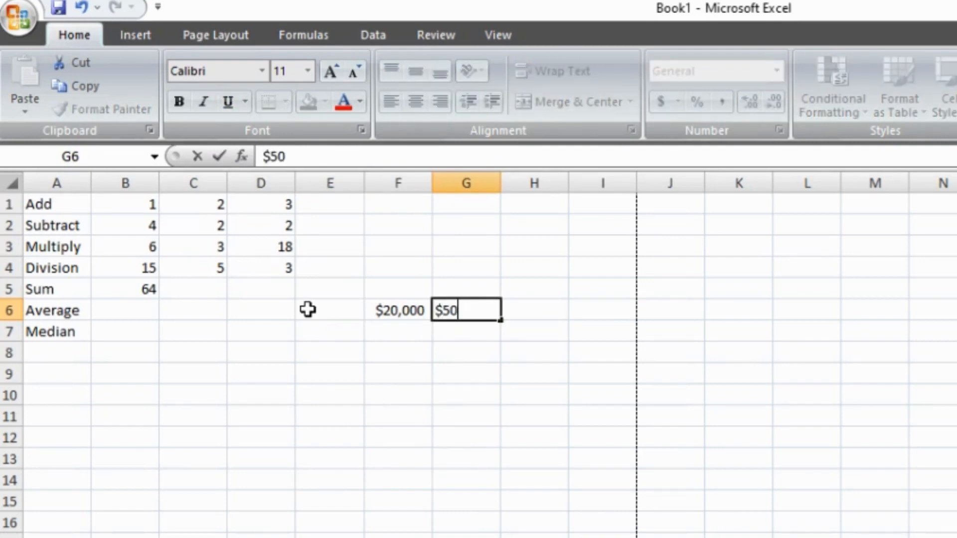
type(",000")
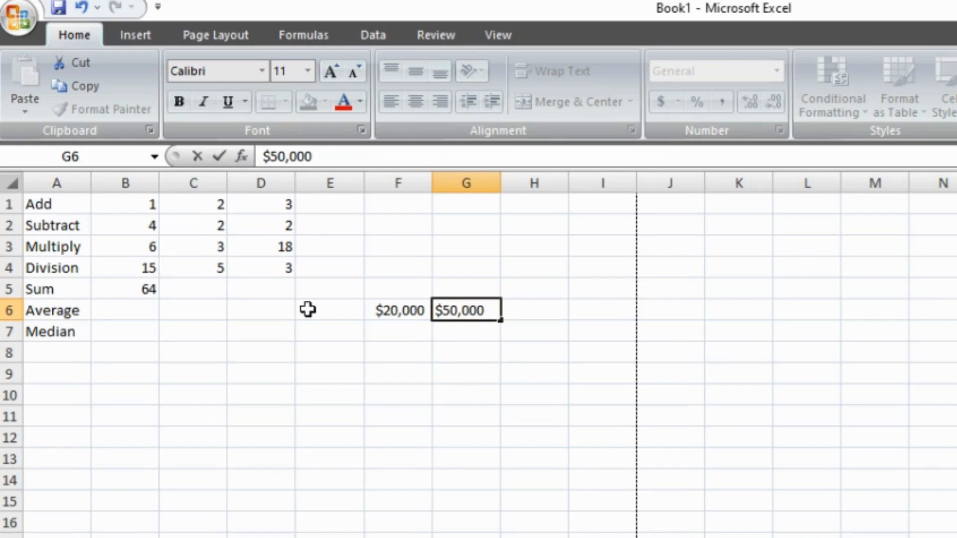
key("Tab")
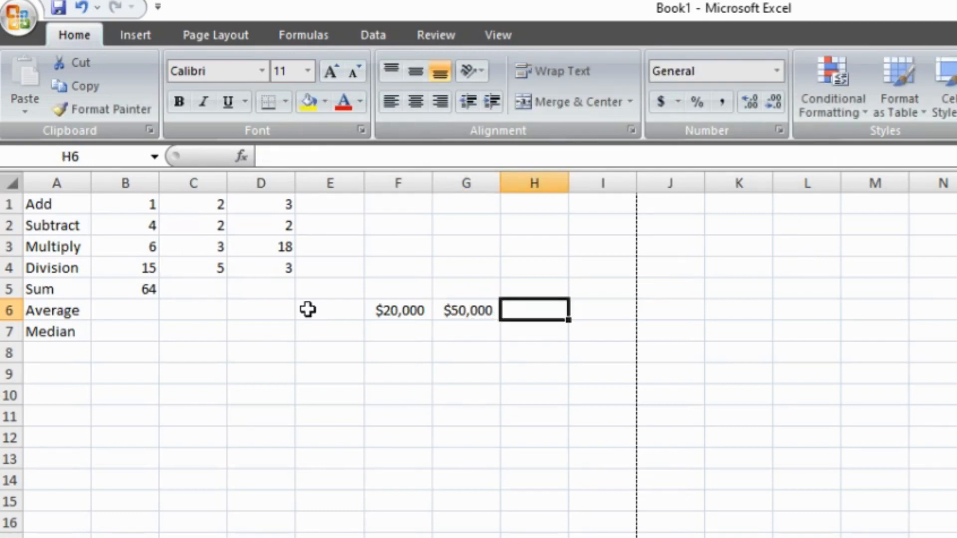
type("$45")
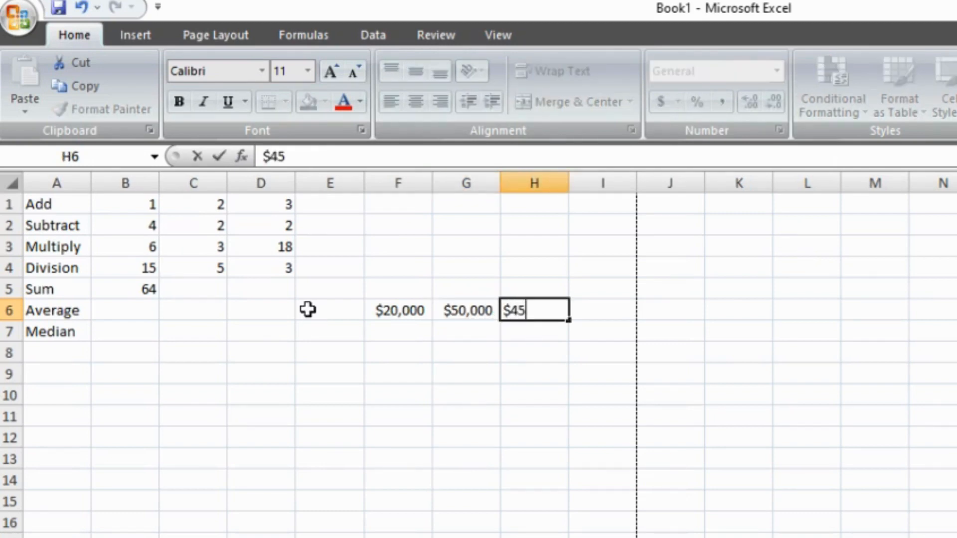
type(",0000")
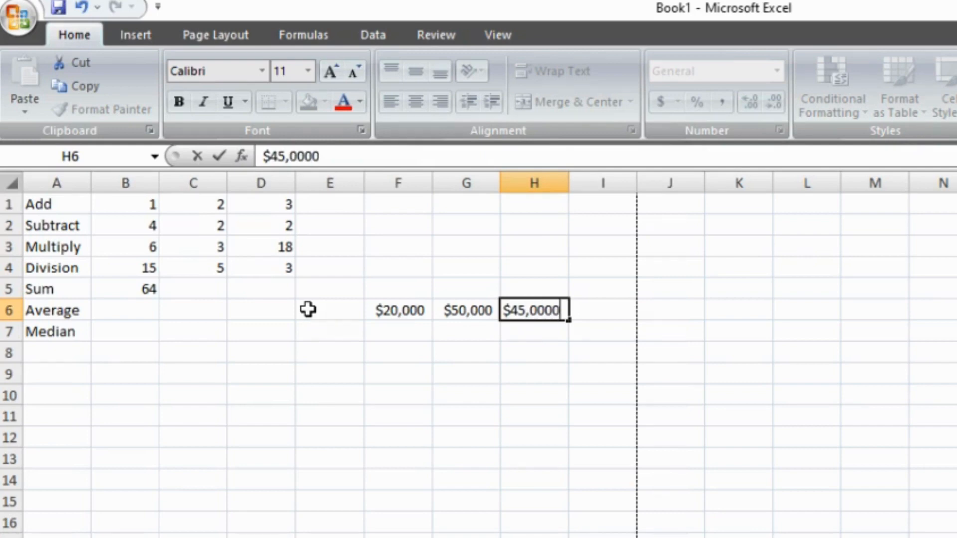
key("BackSpace")
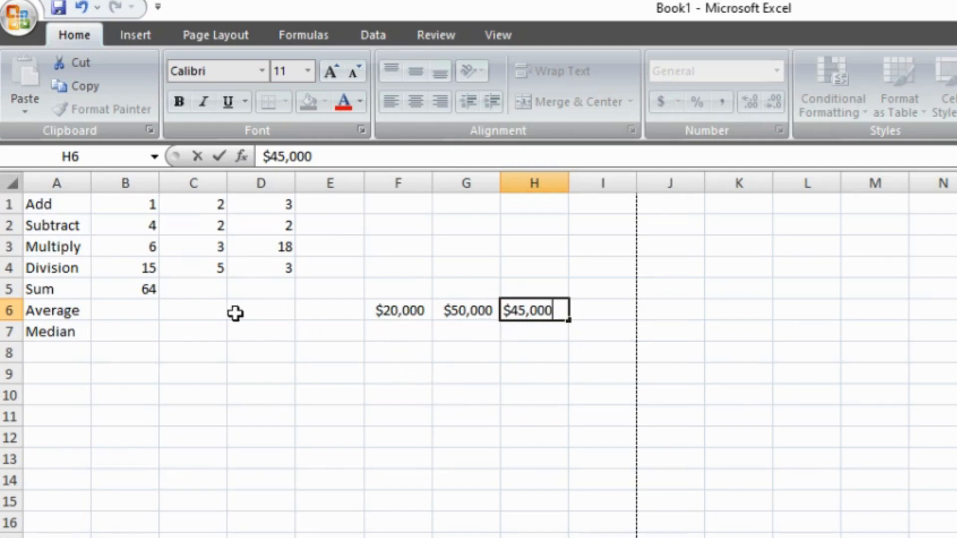
Step: Calculate the average of the amounts in F6:H6 in cell B6 with the AVERAGE function
left_click(149, 310)
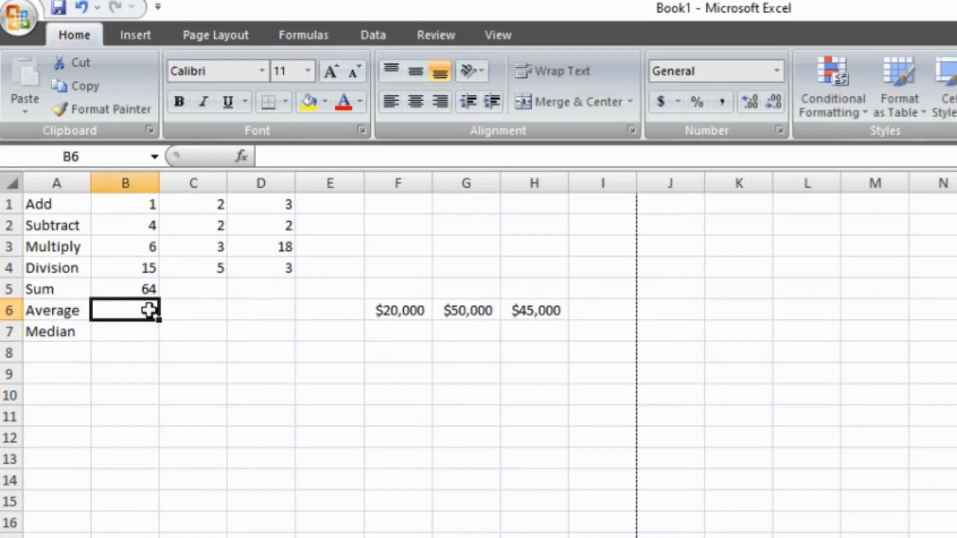
type("=")
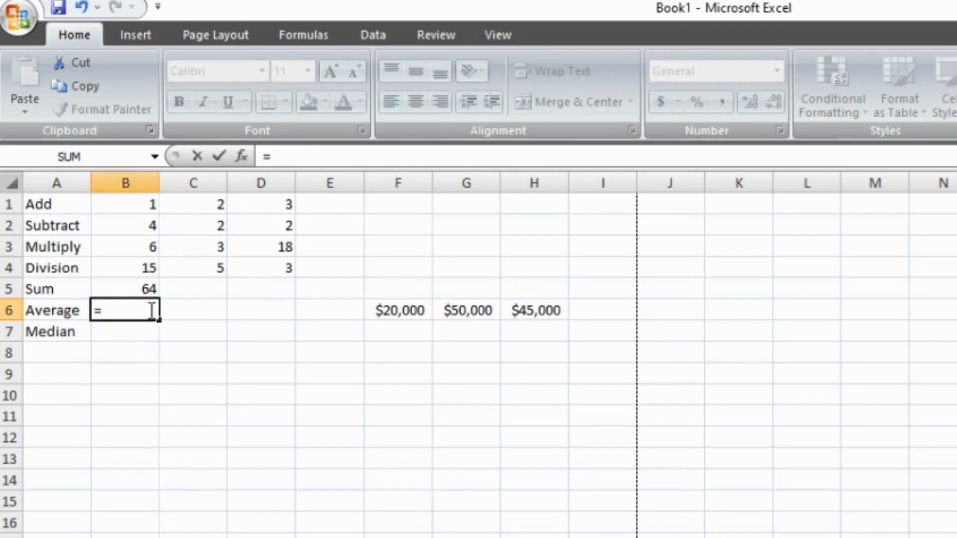
type("avera")
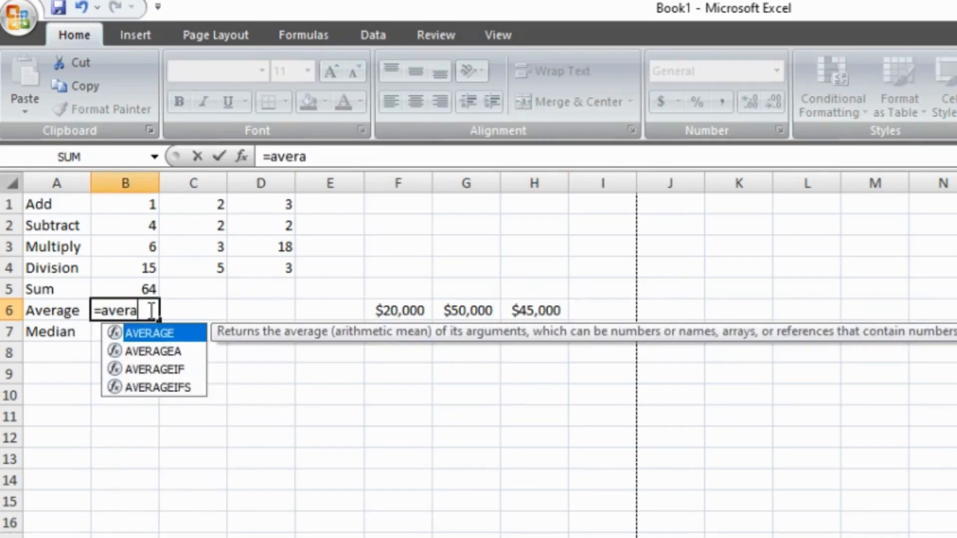
type("ge(")
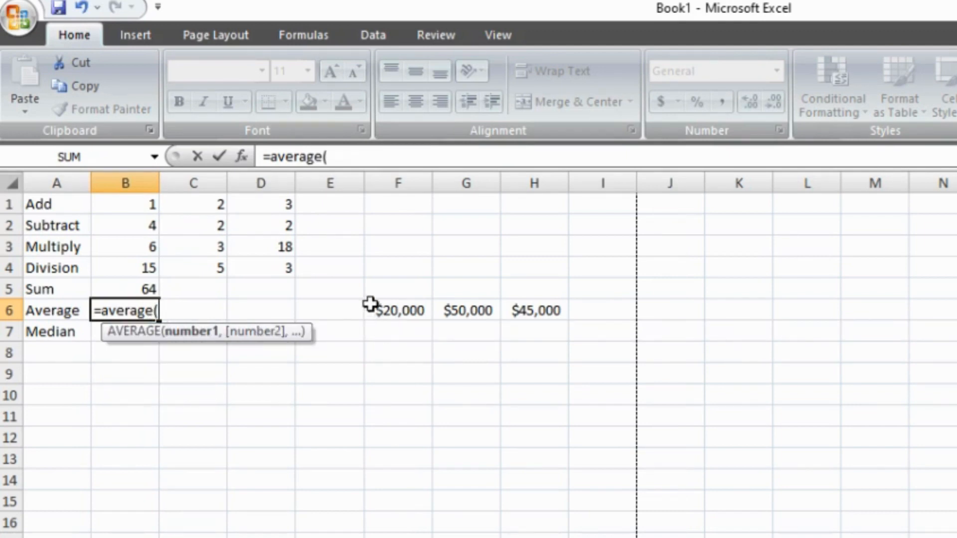
left_click_drag(370, 304, 525, 310)
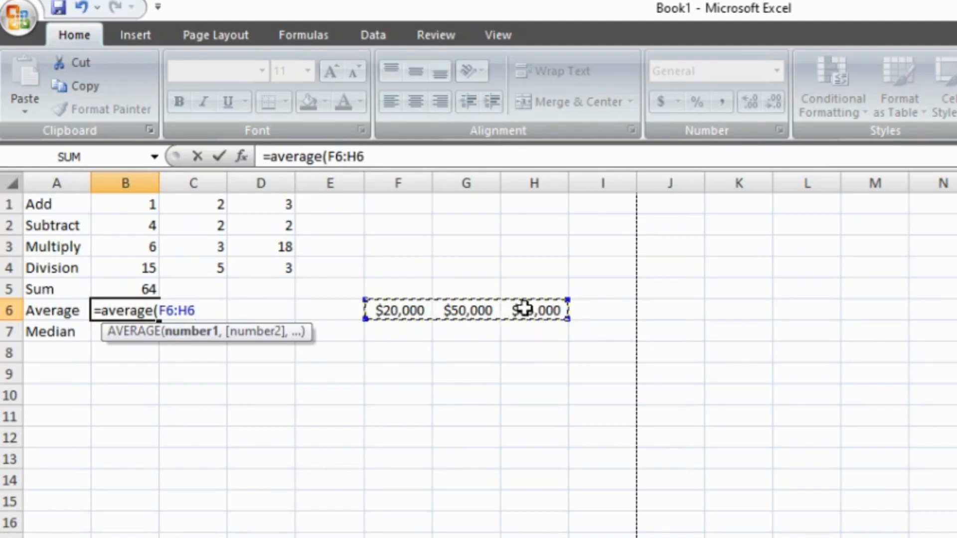
key("Return")
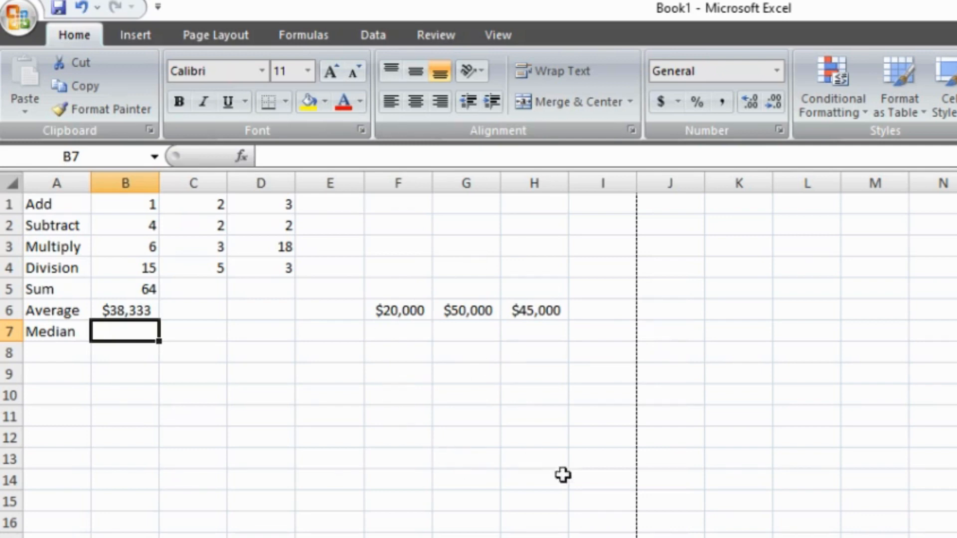
Step: Calculate the median of the amounts in F6:H6 in cell B7 with the MEDIAN function
double_click(130, 329)
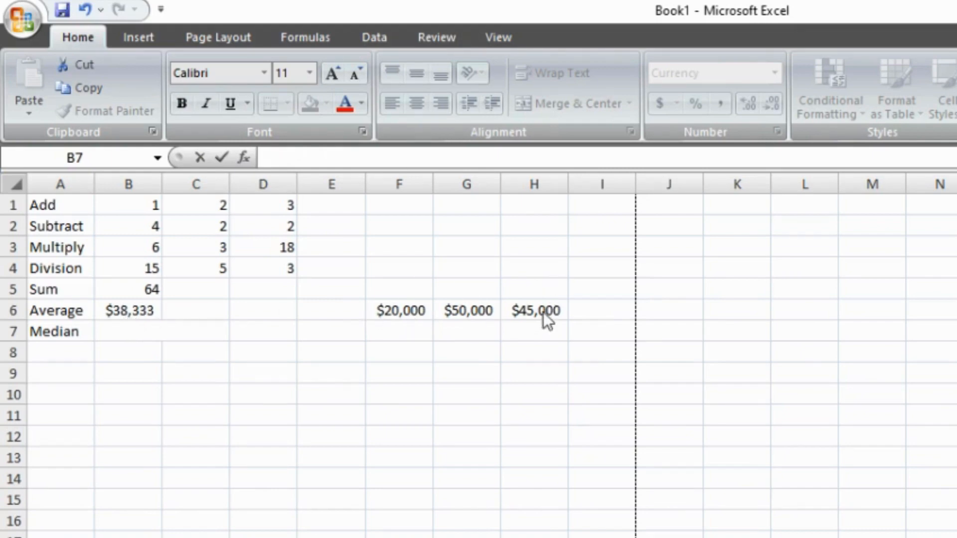
left_click(127, 327)
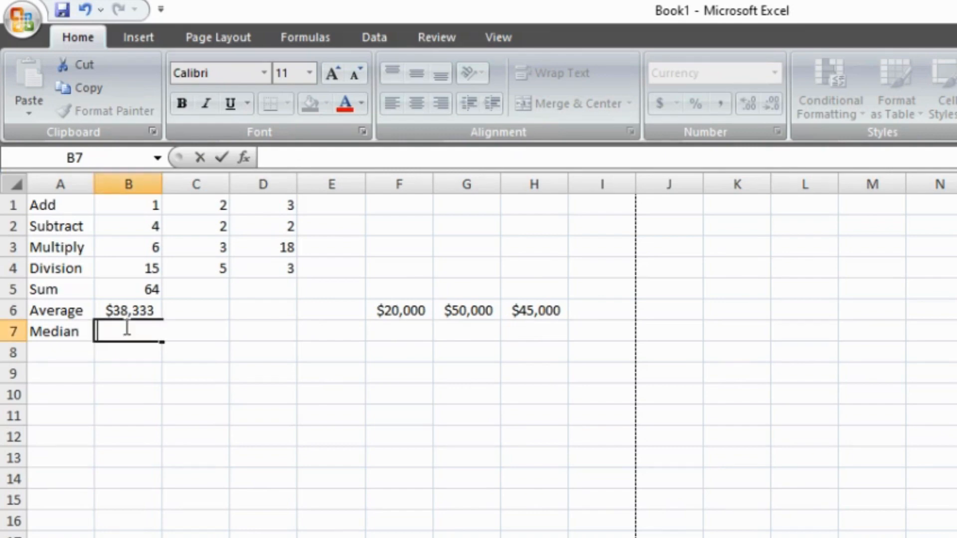
type("=")
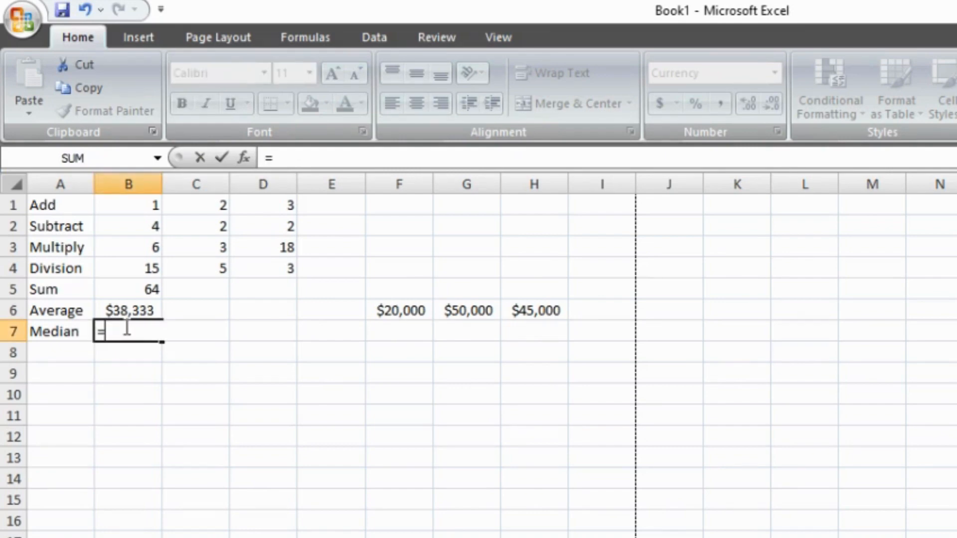
type("median")
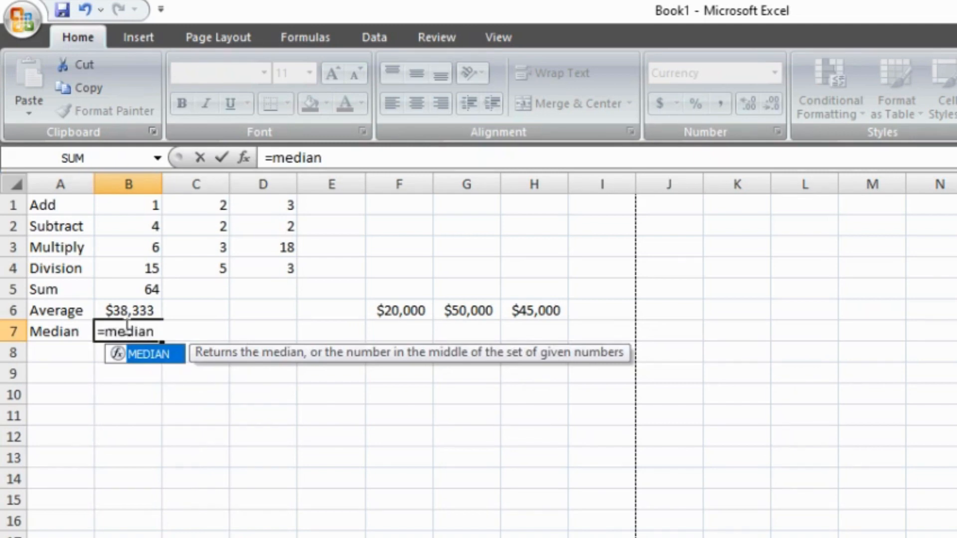
type("(")
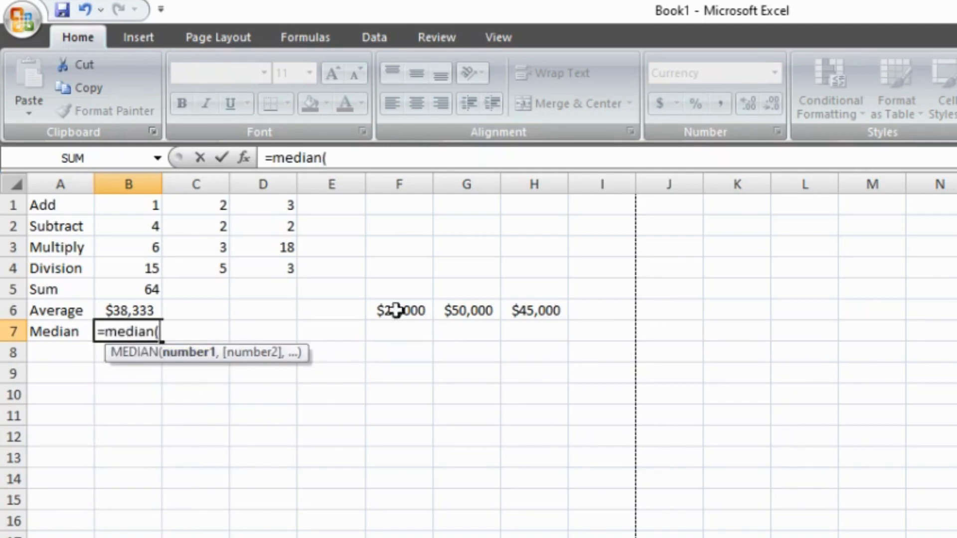
left_click(379, 311)
left_click_drag(379, 311, 535, 305)
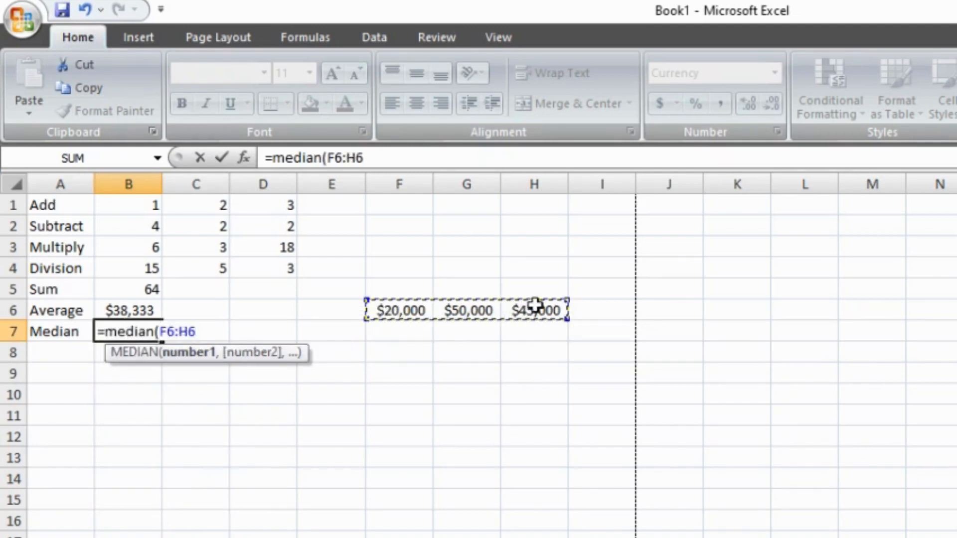
key("Return")
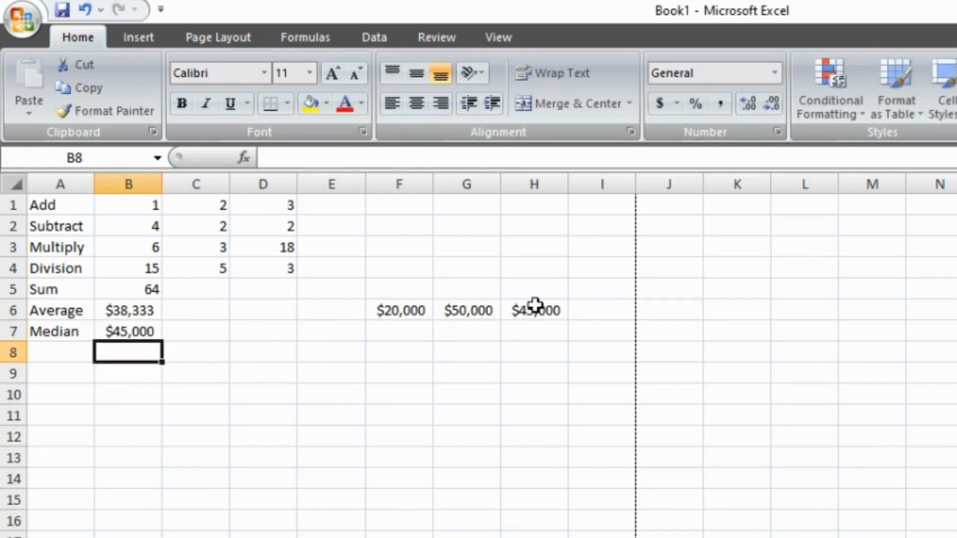